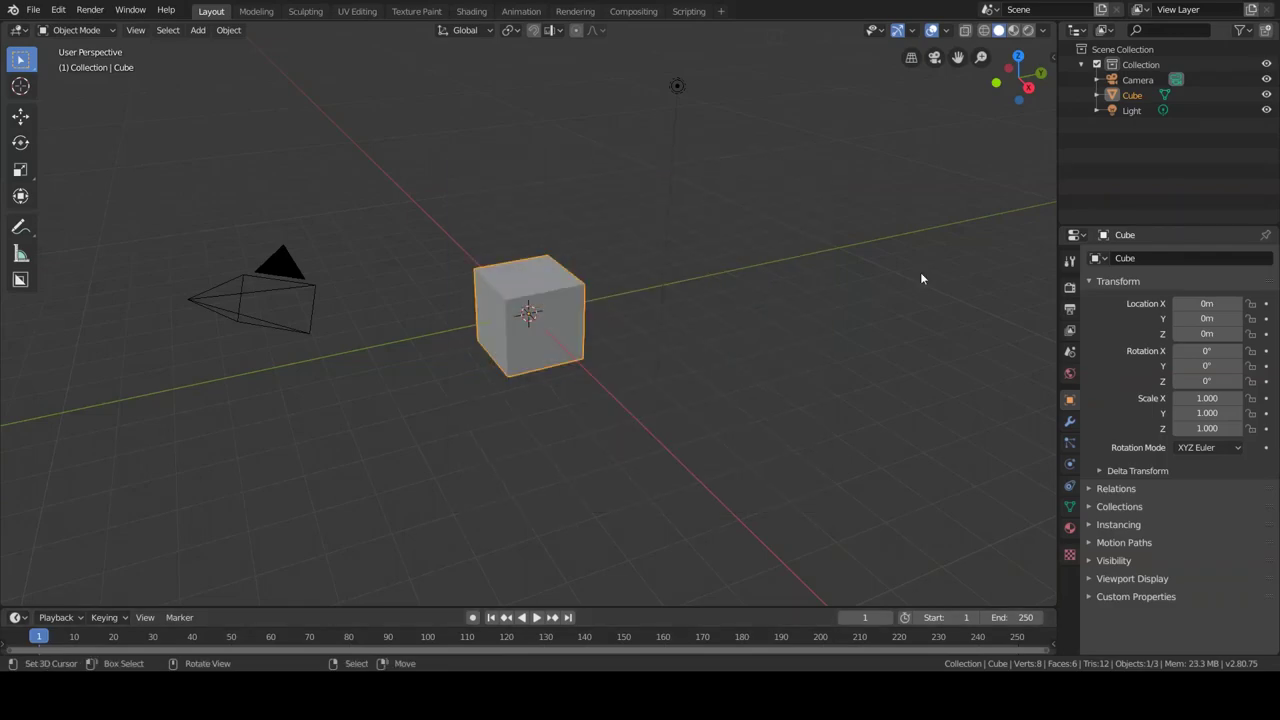
Delete the default cube and light and add a six-sided cylinder.
key(Delete)
key(shift+a)
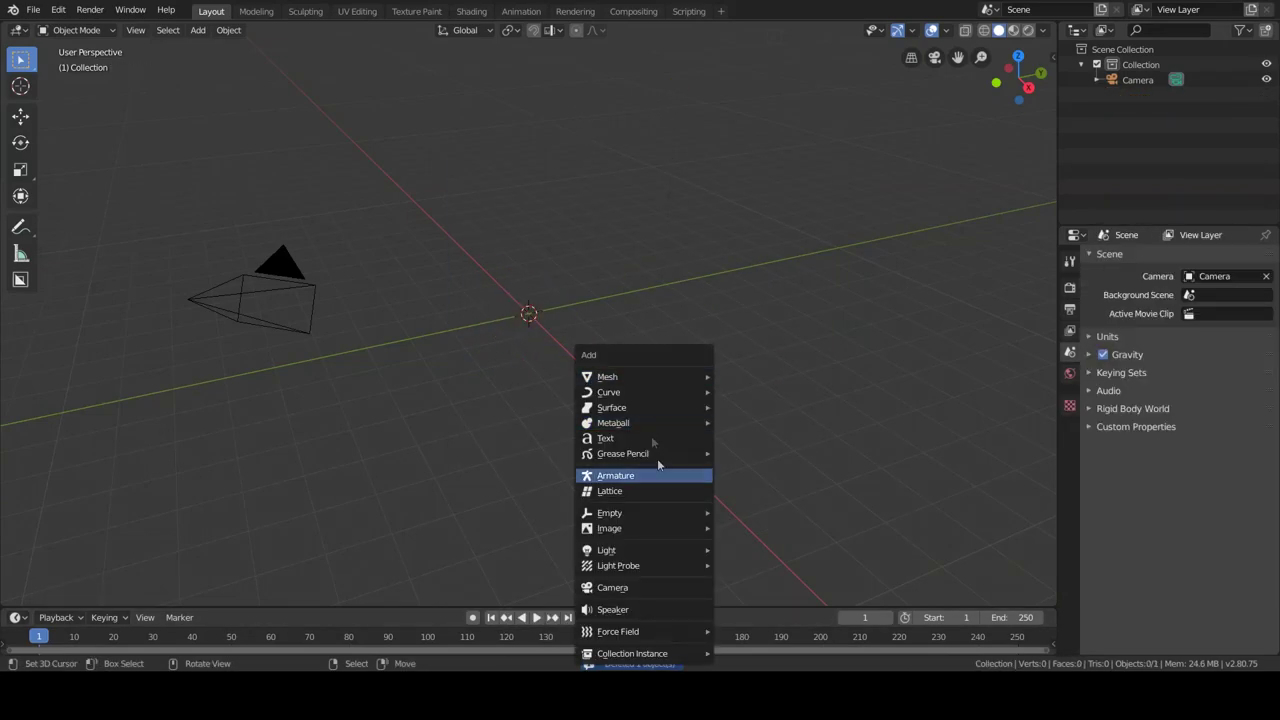
click(681, 442)
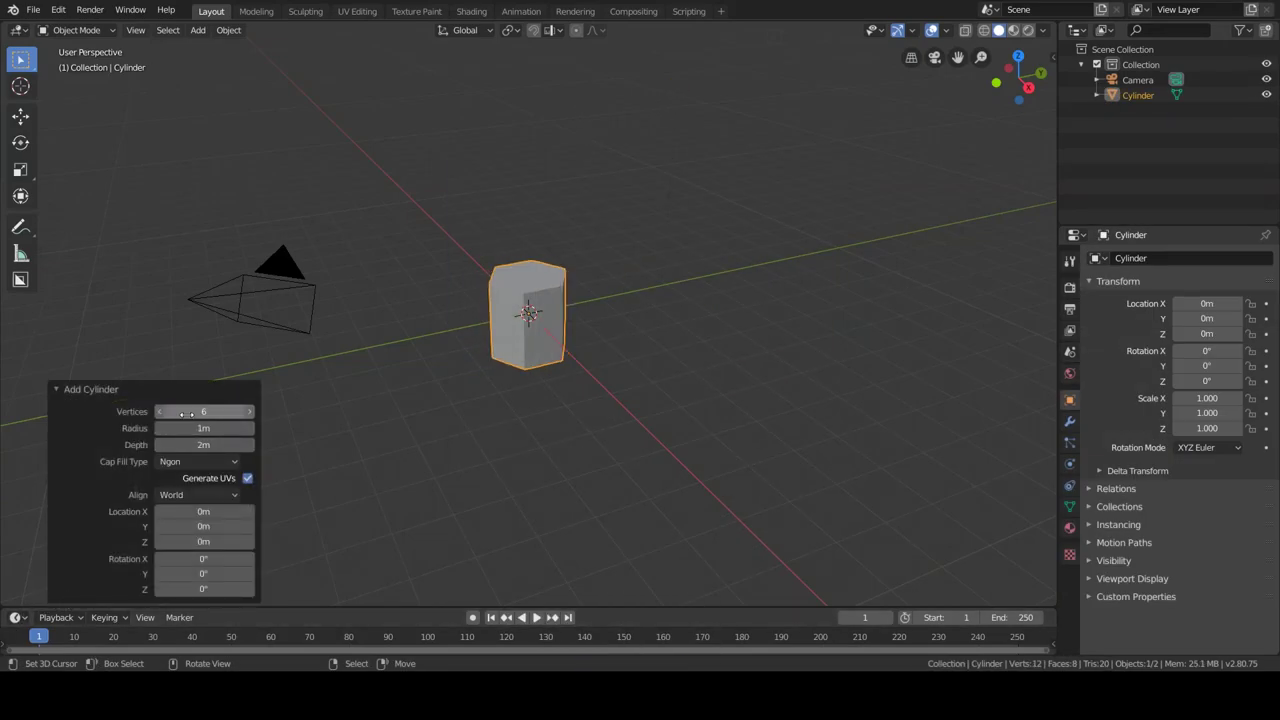
Turn the cylinder 90° onto its side and scale it down into a thin log.
key(Return)
key(s)
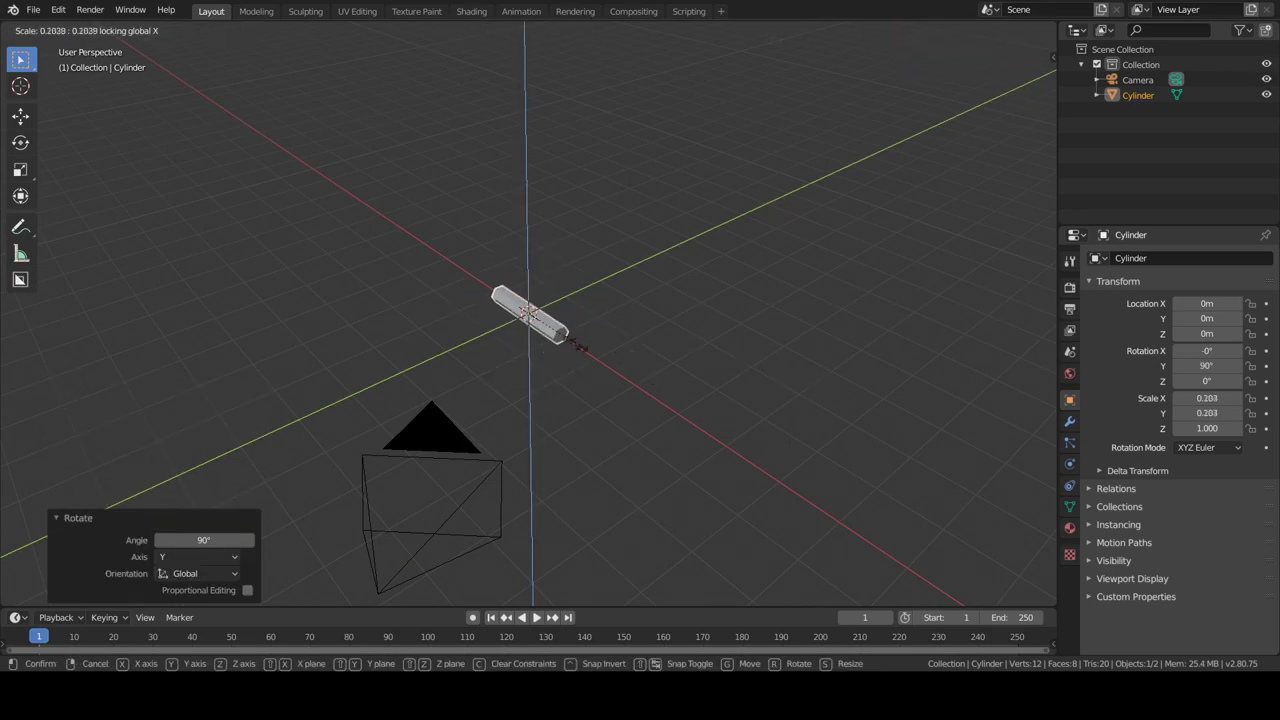
click(584, 347)
Poke the log's end faces so both ends come to points.
key(Tab)
click(641, 412)
middle_drag(641, 412, 412, 389)
right_click(412, 389)
click(366, 451)
Scale the pointed tip vertices and return to object mode.
click(128, 30)
mouse_move(590, 340)
middle_down()
mouse_move(685, 410)
mouse_move(620, 440)
middle_up()
click(692, 432)
key(Tab)
Move the pointed log aside from the scene centre.
click(1069, 421)
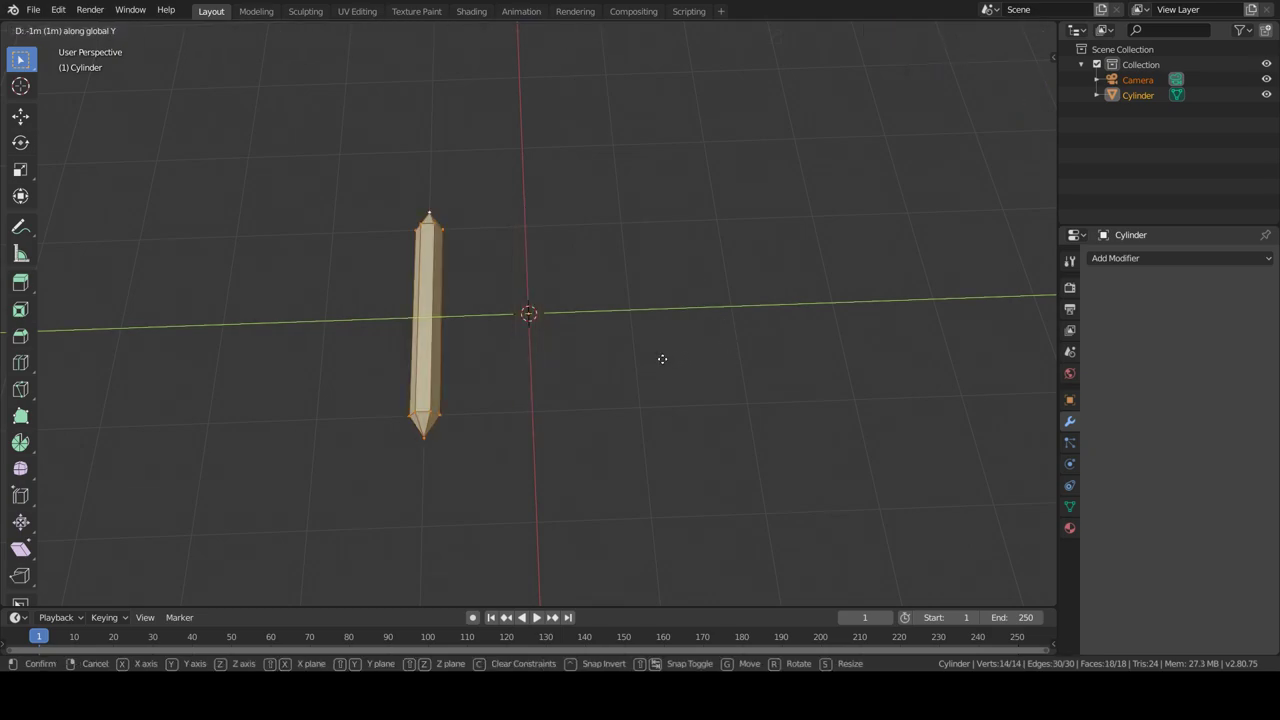
click(600, 365)
click(1177, 258)
Add a Mirror modifier to the log, mirroring it across the Y axis.
click(1009, 406)
click(1097, 357)
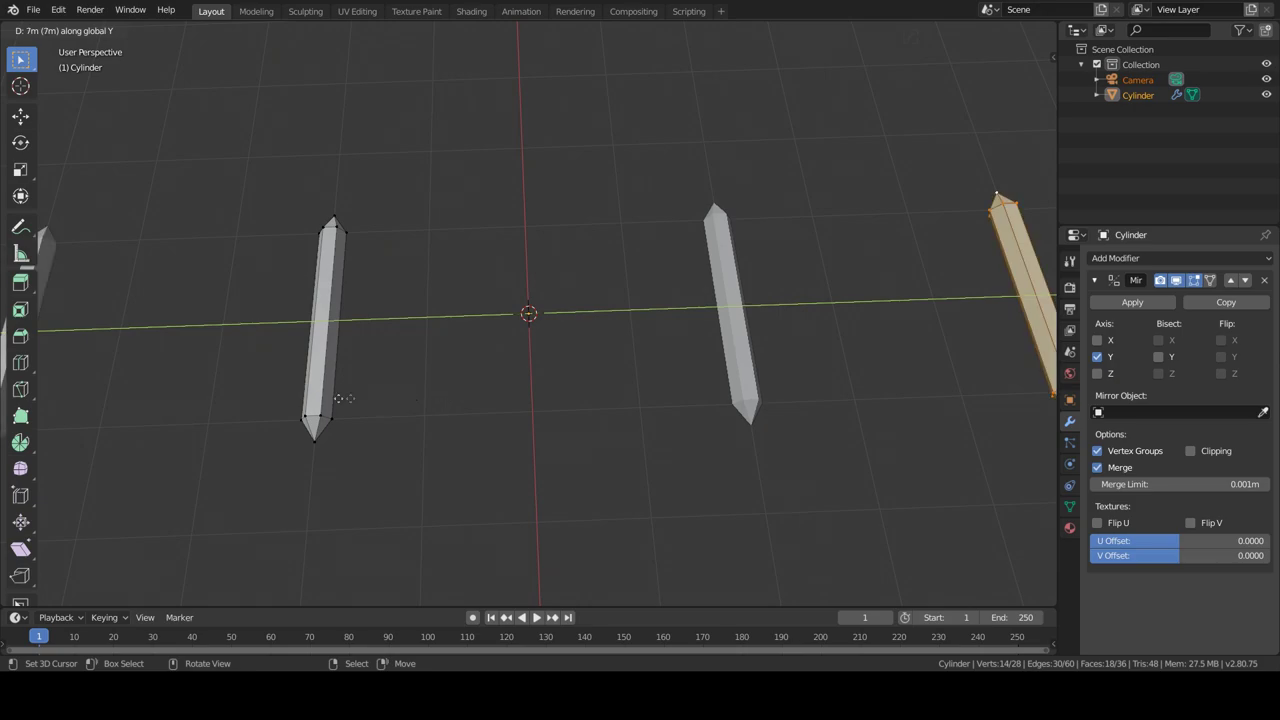
click(760, 414)
scroll(760, 414, down, 3)
Duplicate the log, turn the copy 90° around Z and move it -2m in X.
key(shift+d)
click(737, 394)
key(g)
key(y)
click(345, 425)
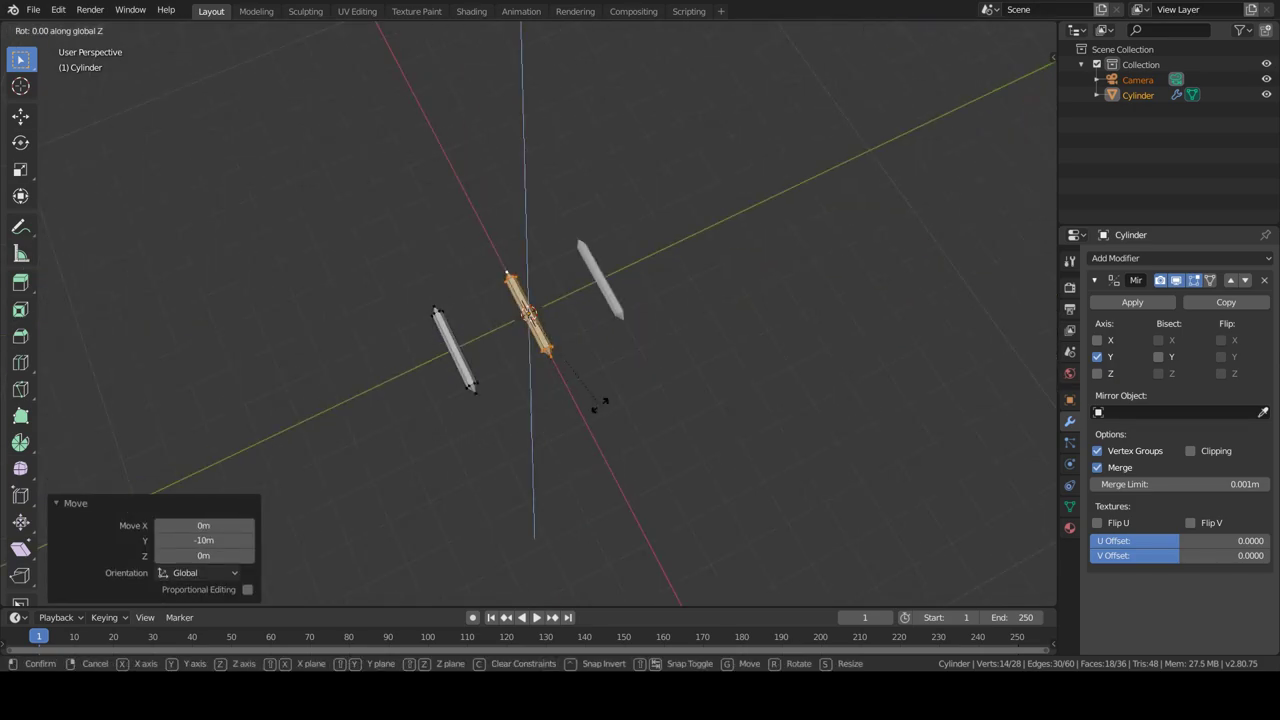
text(90)
key(Return)
click(898, 355)
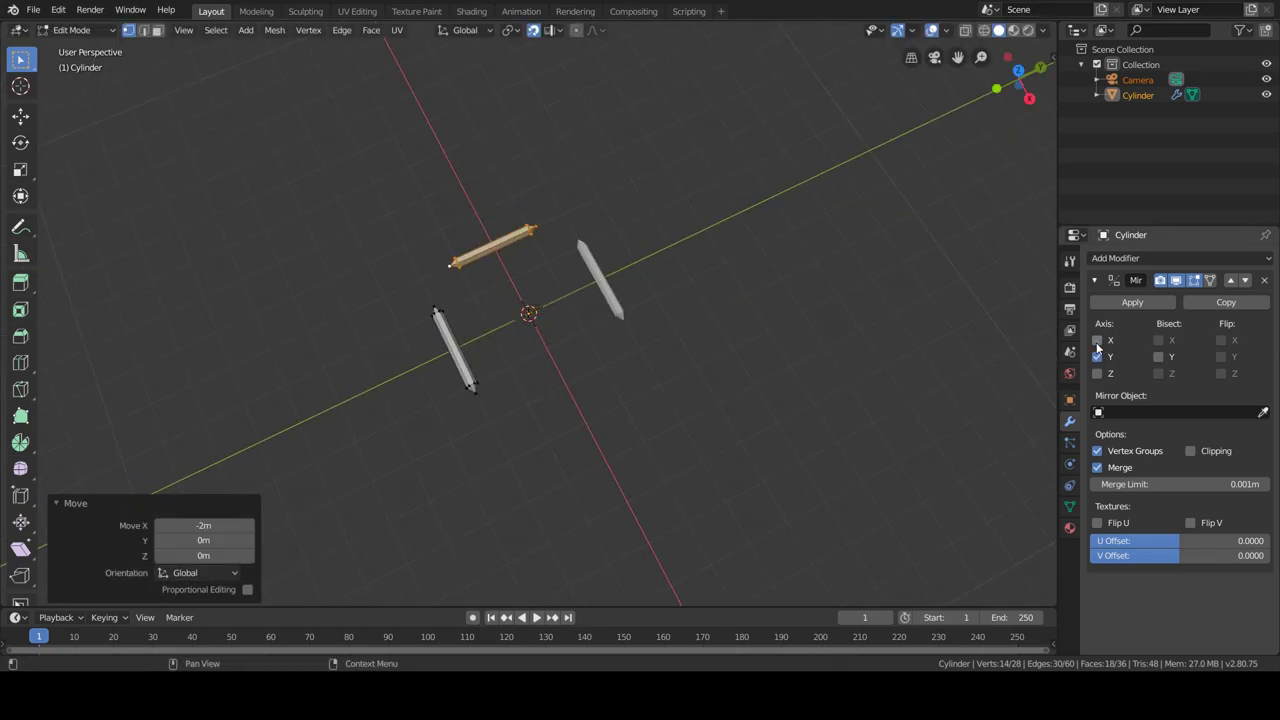
Duplicate the crosswise log, turn it 45° and shift it -1m in X and Y as a diagonal.
click(455, 333)
key(l)
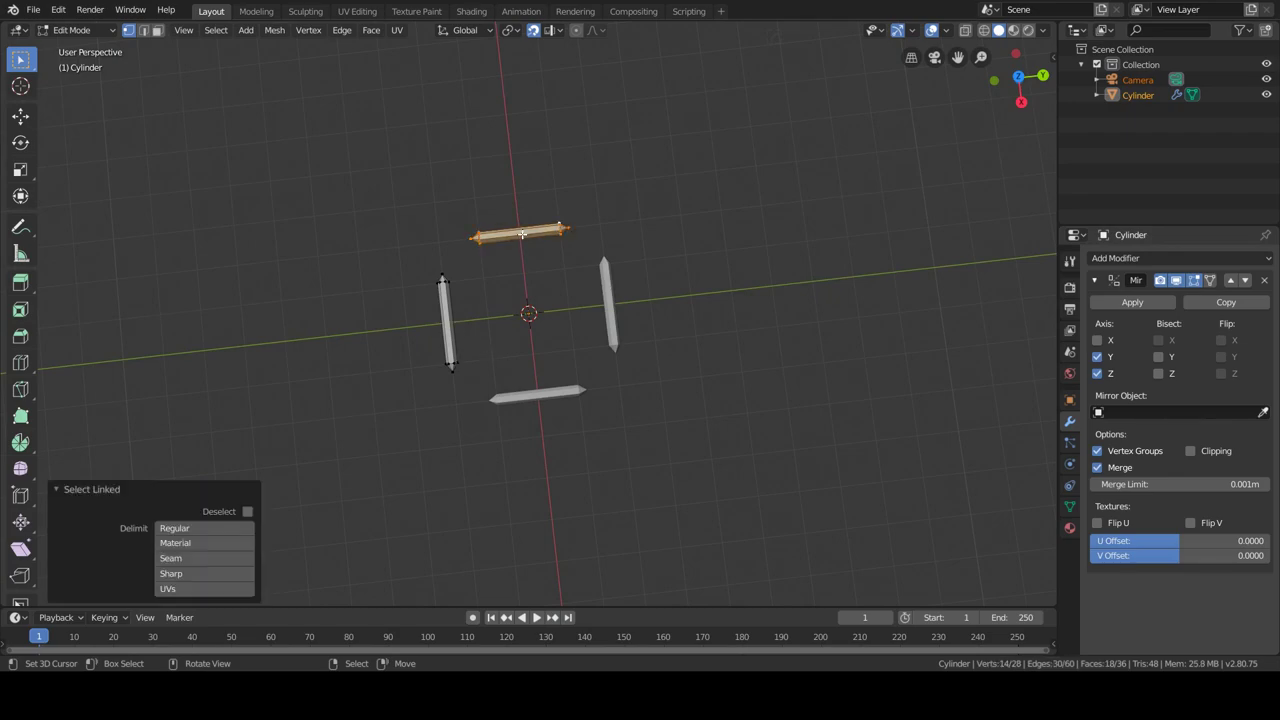
key(shift+d)
click(577, 320)
text(45)
key(Return)
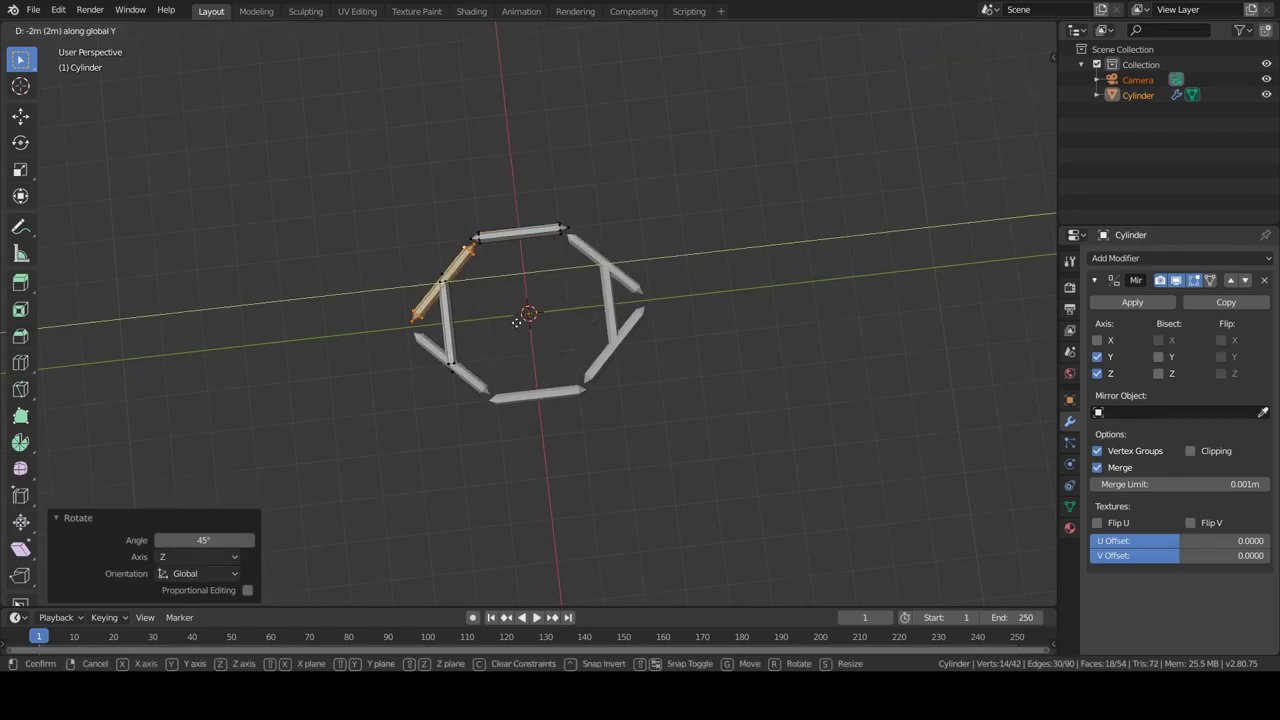
text(x-1)
key(Return)
text(y-1)
key(Return)
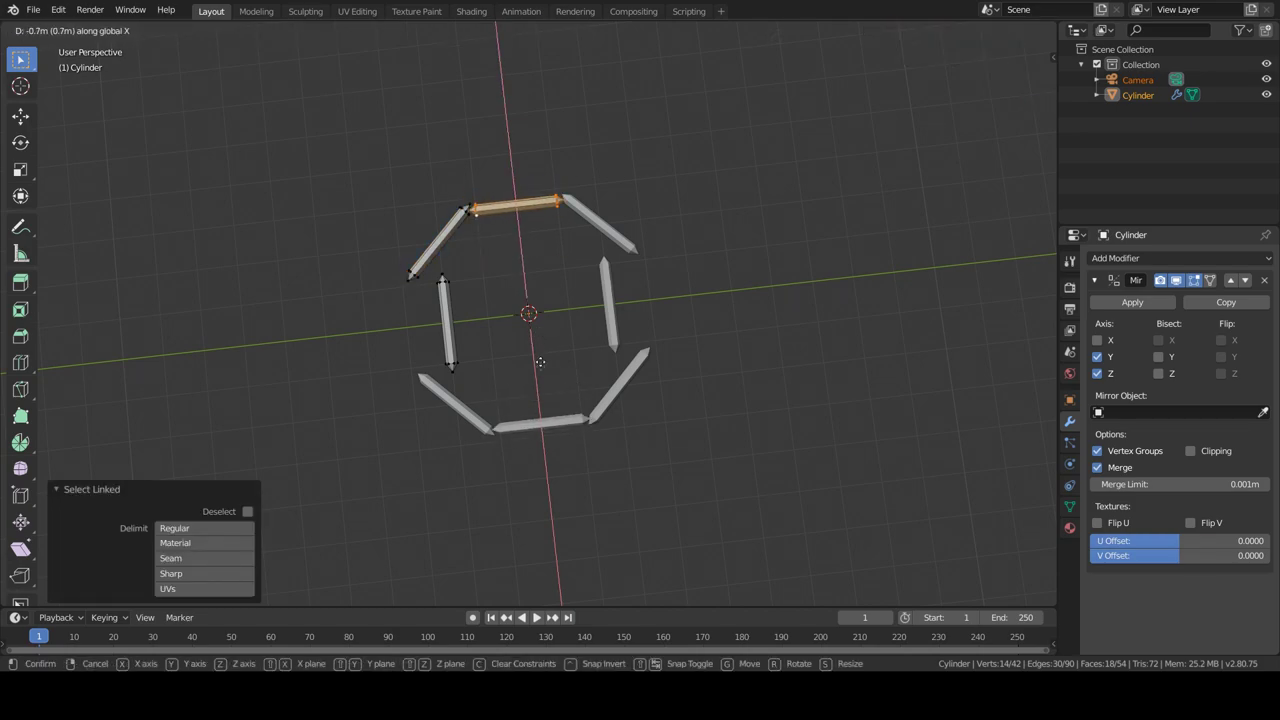
key(Escape)
key(Tab)
mouse_move(469, 364)
middle_down()
mouse_move(542, 431)
mouse_move(600, 440)
middle_up()
Add an Array modifier stacking the log ring ten high with a -1.4 relative offset.
click(1115, 258)
click(977, 301)
scroll(1180, 500, down, 4)
mouse_move(1188, 528)
mouse_down()
mouse_move(1140, 528)
mouse_move(1196, 528)
mouse_move(1250, 487)
mouse_up()
mouse_move(800, 450)
middle_down()
mouse_move(700, 486)
mouse_move(848, 476)
middle_up()
scroll(848, 476, down, 2)
Scale the wall wider with Shift+Z so its height stays fixed.
key(s)
click(697, 460)
key(ctrl+z)
key(s)
key(shift+z)
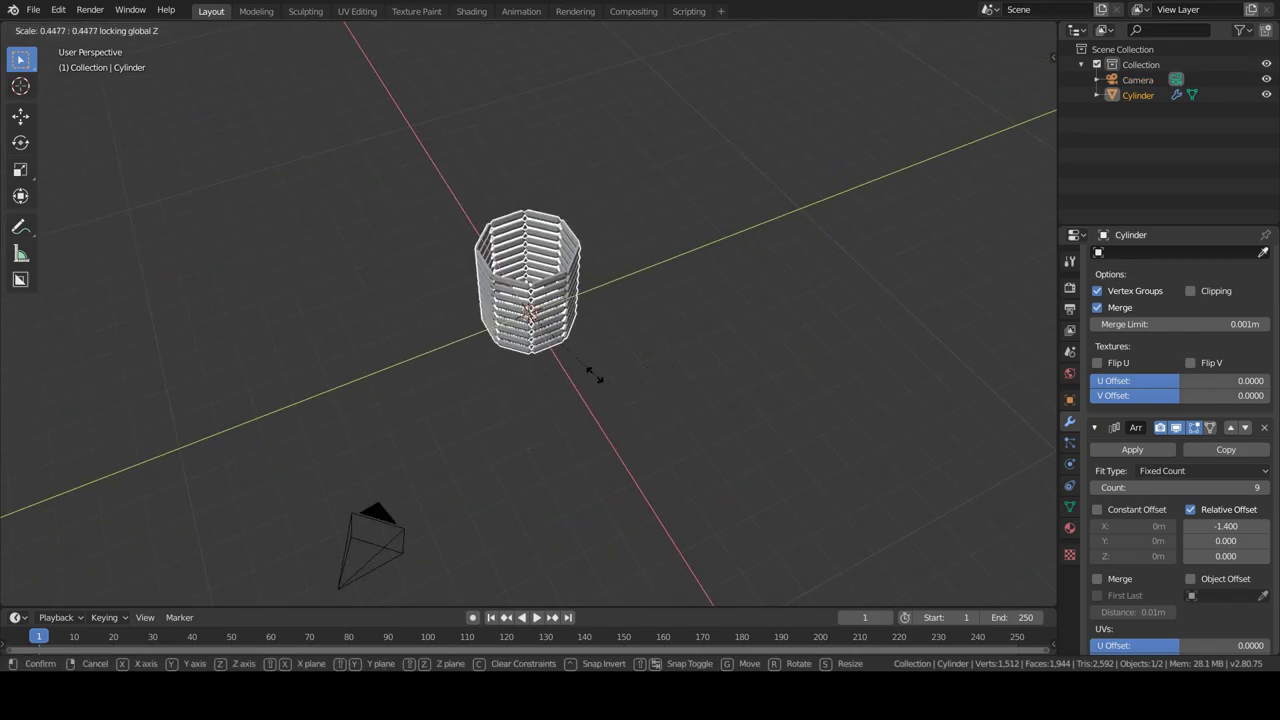
click(594, 374)
key(ctrl+z)
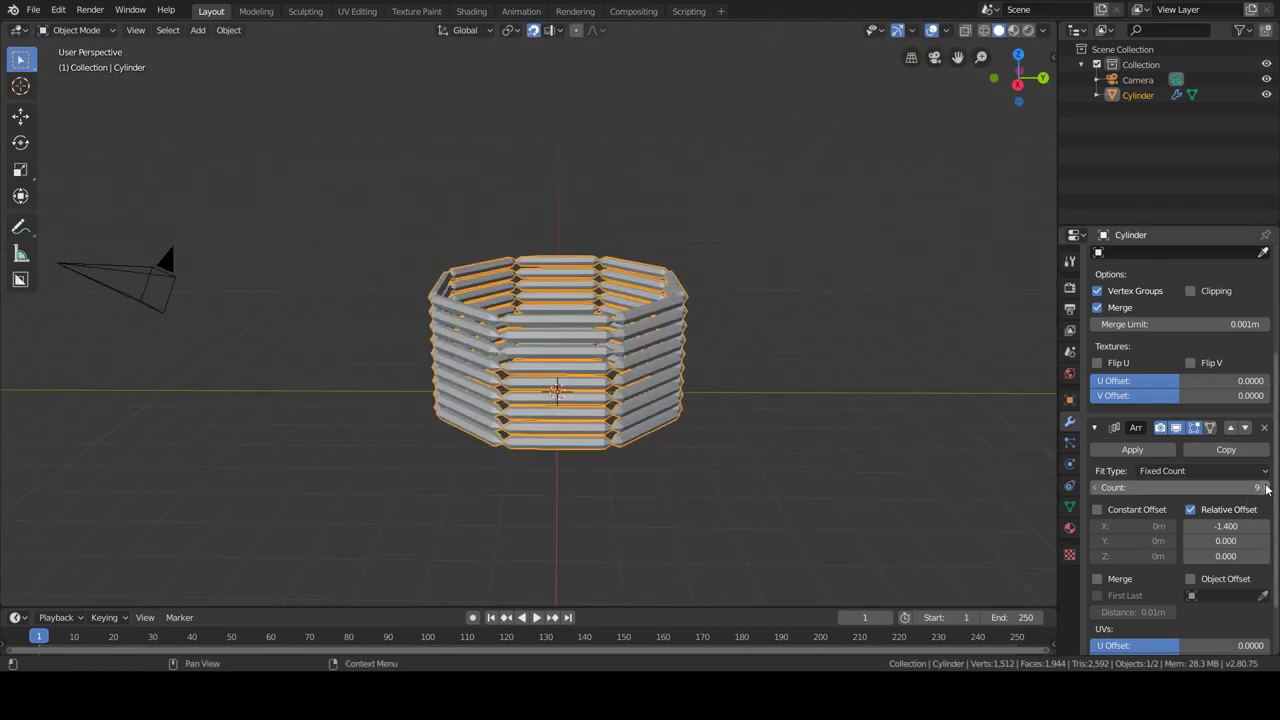
Select the whole log mesh in Edit Mode from a top view, then return to object mode.
key(Tab)
mouse_move(843, 420)
middle_down()
mouse_move(800, 463)
mouse_move(835, 384)
mouse_move(580, 357)
mouse_move(669, 409)
mouse_move(810, 440)
mouse_move(664, 474)
middle_up()
scroll(835, 384, up, 5)
key(a)
key(Tab)
key(shift+a)
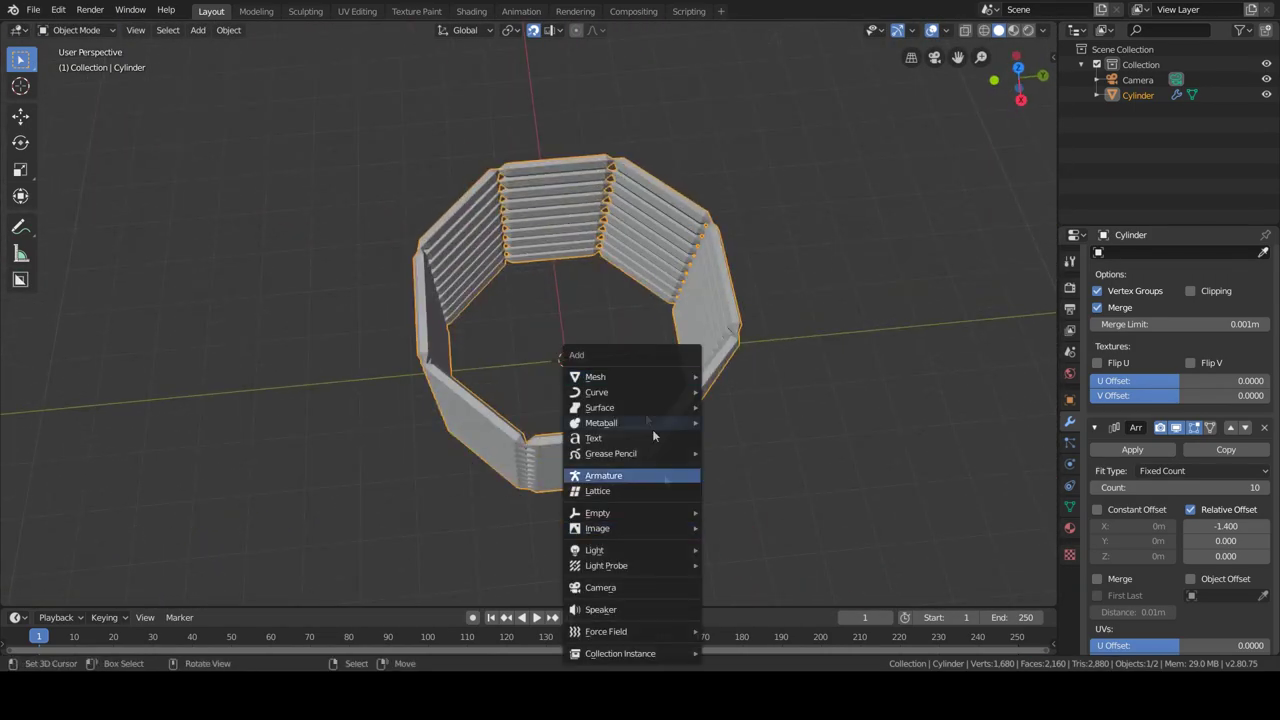
Add an eight-sided cylinder at the centre and view it from the top.
click(739, 453)
middle_drag(552, 432, 578, 425)
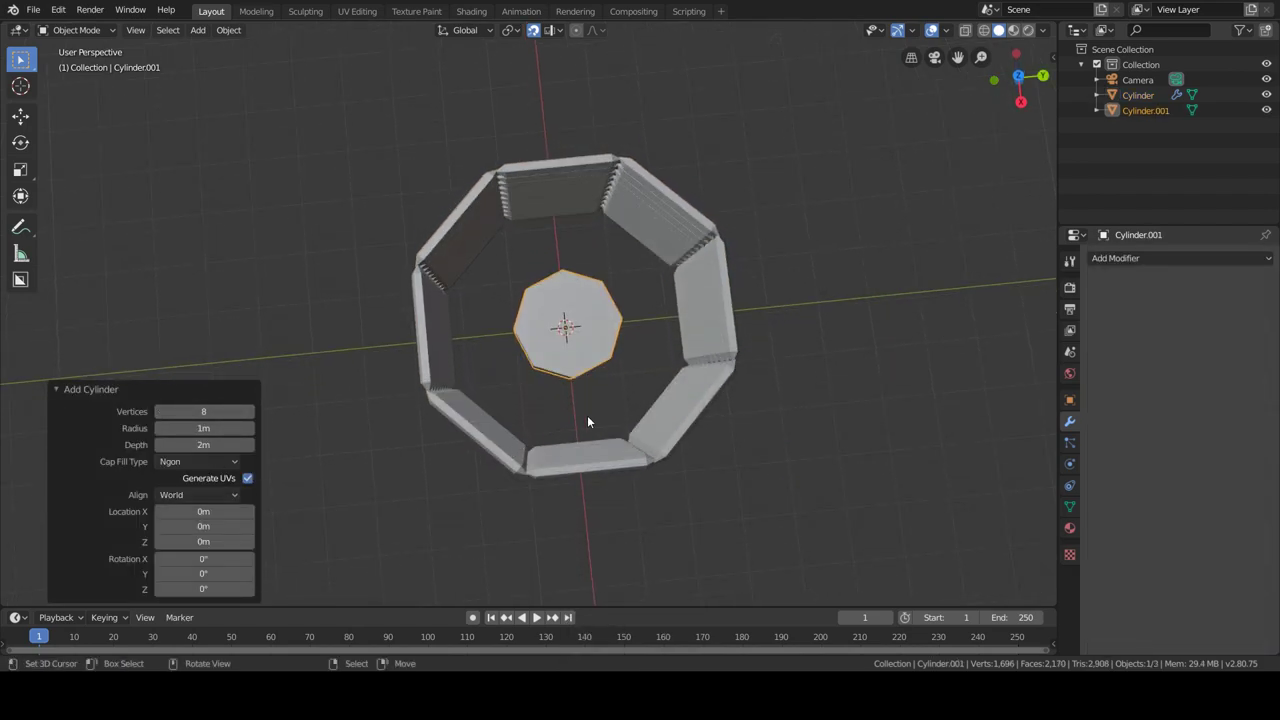
text(25)
key(Return)
key(KP_7)
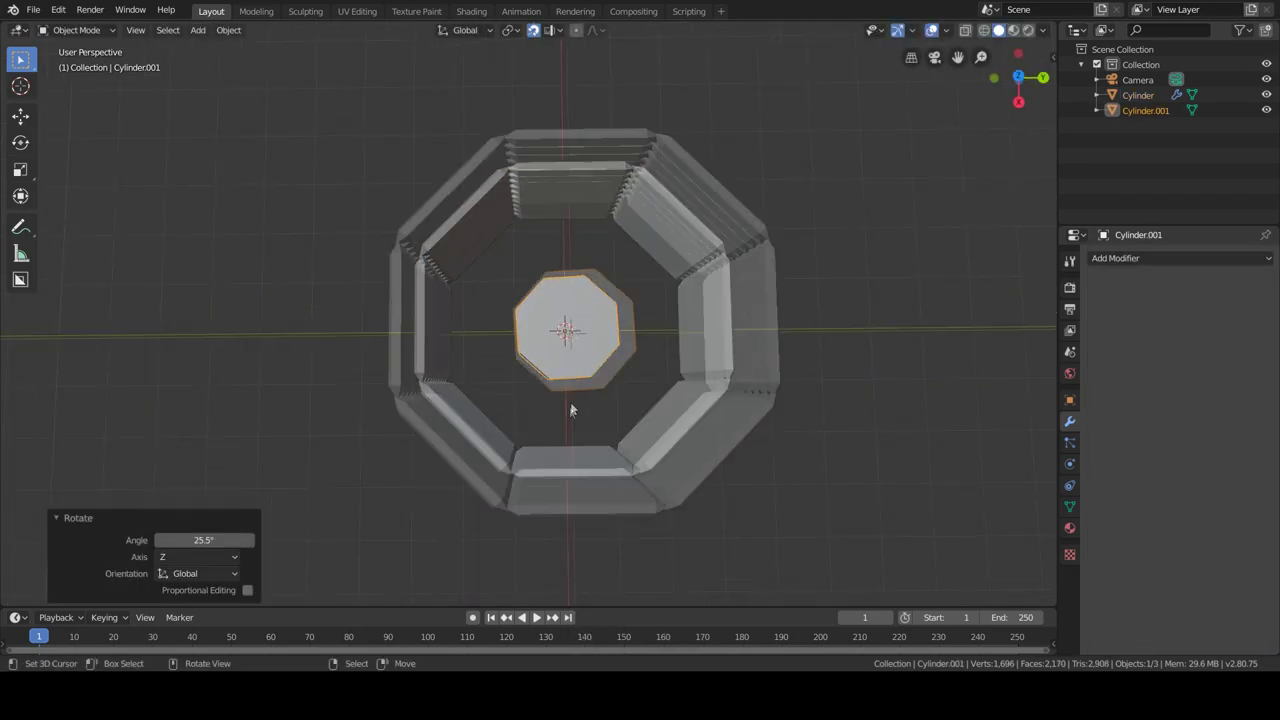
scroll(588, 383, up, 3)
key(r)
key(z)
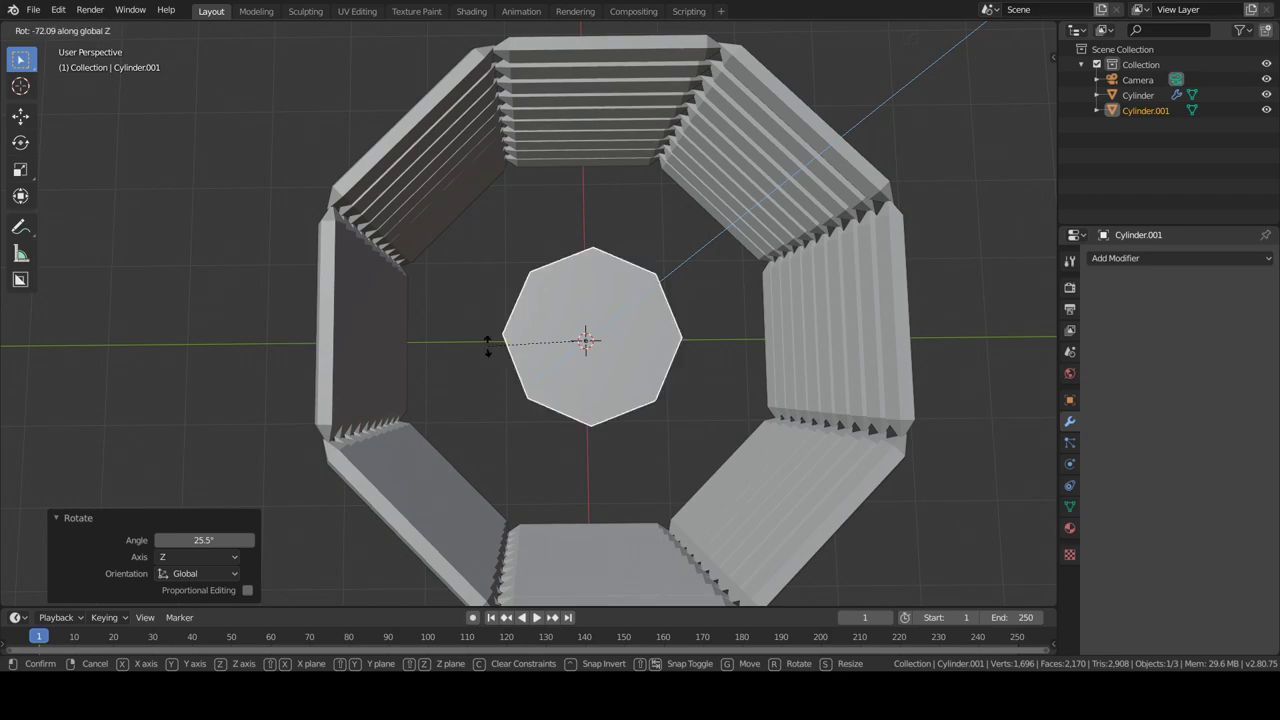
key(Escape)
Rotate the cylinder 25.5° around Z and scale it 2.73 to span the log wall.
mouse_move(984, 138)
middle_down()
mouse_move(667, 408)
mouse_move(636, 508)
middle_up()
key(r)
key(z)
key(2)
key(Return)
key(Escape)
key(s)
key(Escape)
key(s)
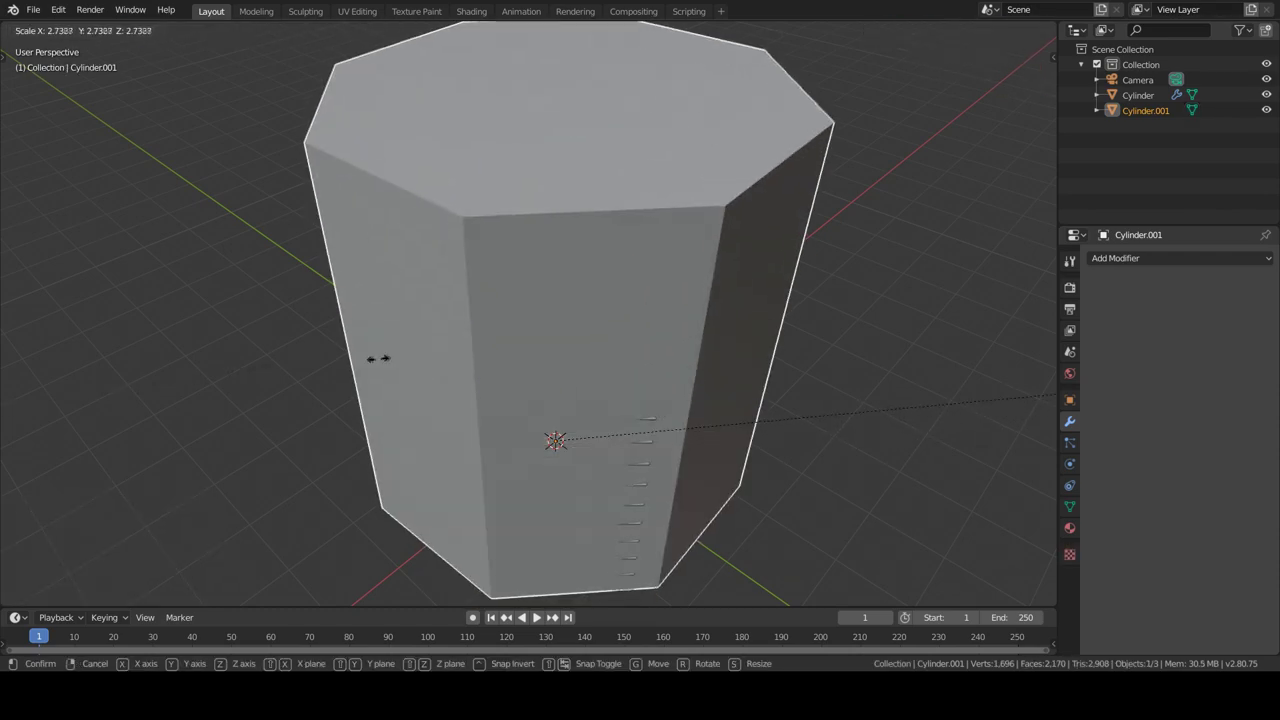
key(Return)
Lower the cylinder's top face 1.9 m to make a thin floor slab.
key(Tab)
key(a)
key(g)
key(z)
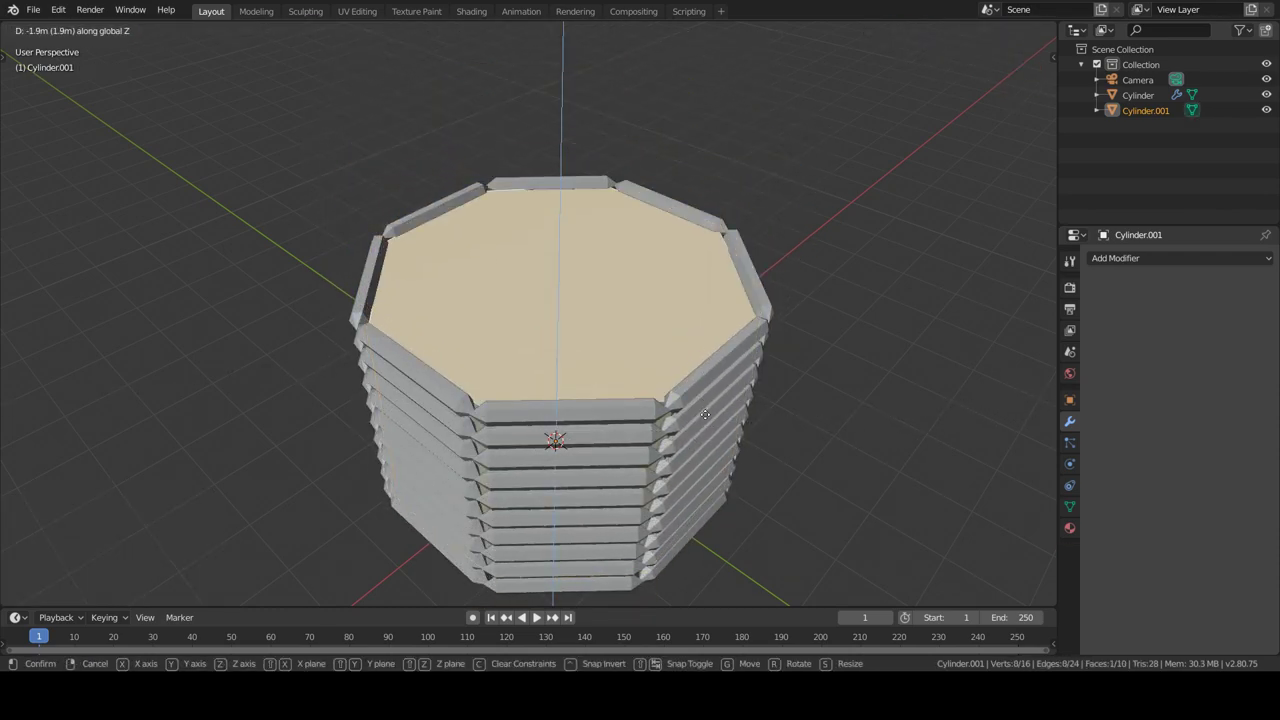
key(Return)
middle_drag(705, 414, 631, 345)
key(Tab)
key(Return)
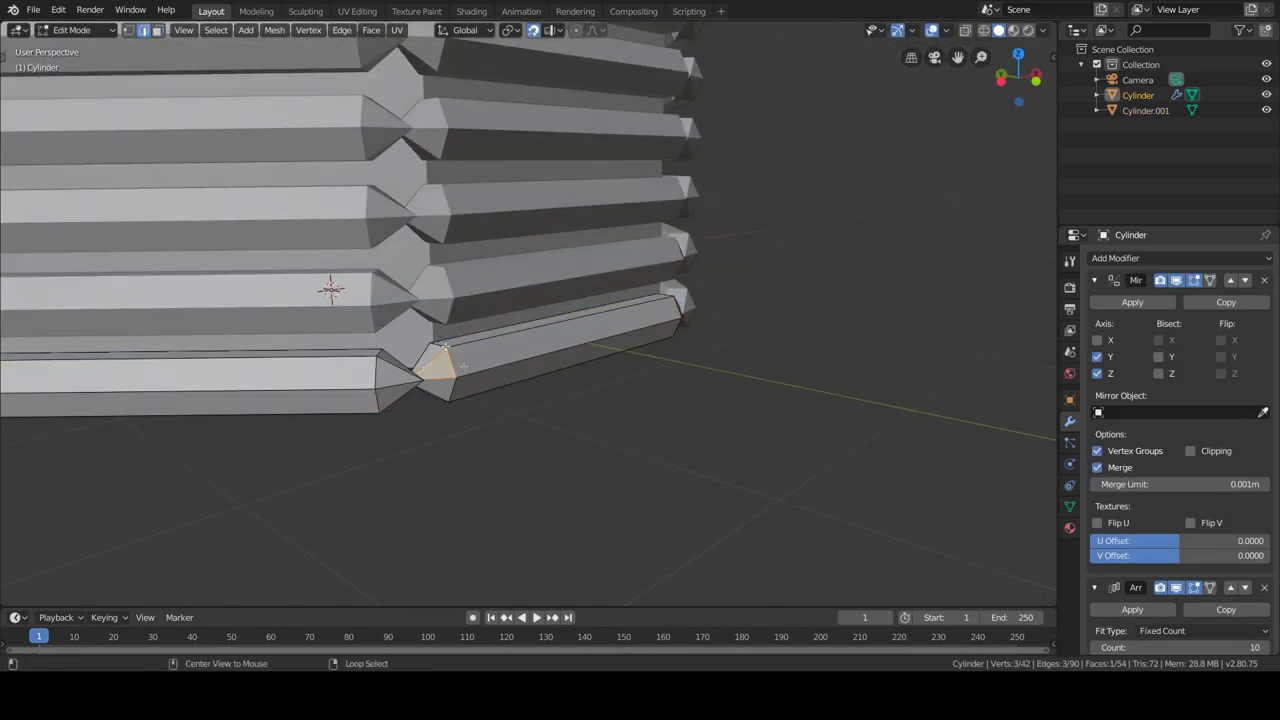
Stretch a bottom bar along X so it meets the neighbouring logs at the corner.
click(127, 30)
mouse_move(400, 300)
middle_down()
mouse_move(432, 160)
mouse_move(391, 391)
middle_up()
key(alt+z)
alt+click(377, 342)
key(3)
middle_drag(377, 342, 720, 414)
key(z)
click(787, 433)
key(s)
key(x)
click(862, 425)
Stretch the bottom front bar's end 1.340 along Y to close the corner gap, then return to object mode.
middle_drag(862, 425, 437, 400)
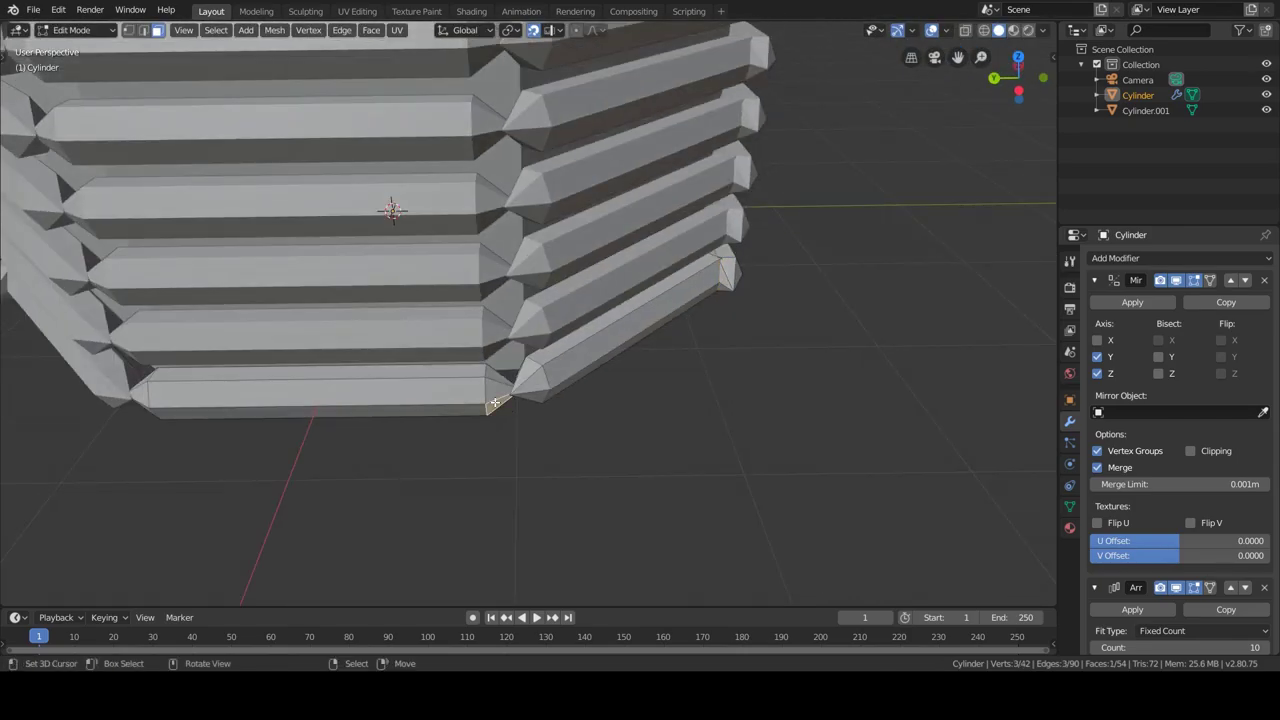
alt+click(403, 388)
alt+click(403, 388)
key(1)
key(s)
key(y)
click(720, 377)
mouse_move(720, 377)
middle_down()
mouse_move(598, 386)
mouse_move(627, 229)
middle_up()
key(Tab)
scroll(598, 386, down, 3)
click(627, 229)
scroll(587, 322, up, 3)
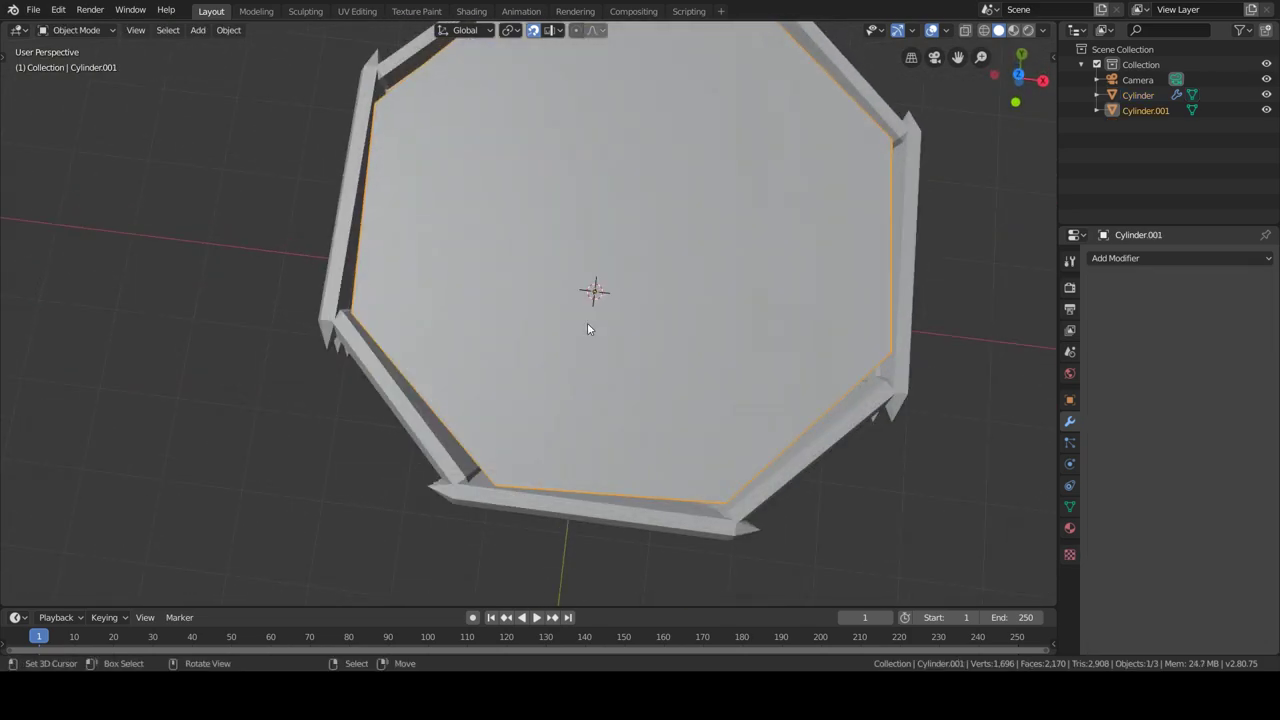
Lower the slab's top face 0.1 m and inset it to form a rim.
middle_drag(587, 322, 788, 397)
click(728, 445)
key(s)
click(606, 420)
key(Tab)
middle_drag(606, 420, 560, 250)
click(157, 31)
text(gz-0.1m)
key(Return)
key(i)
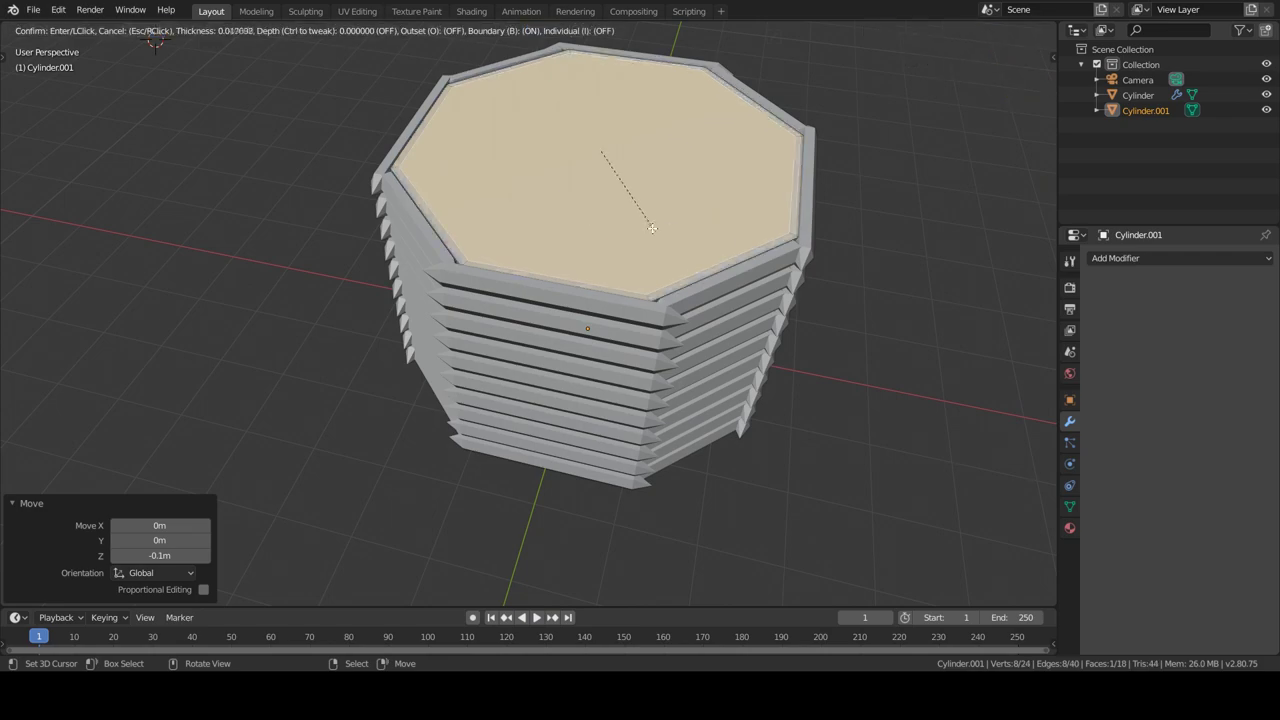
click(659, 224)
Extrude the rim faces up 0.9 into walls and add two edge loops around them.
alt+click(472, 261)
text(e0.9)
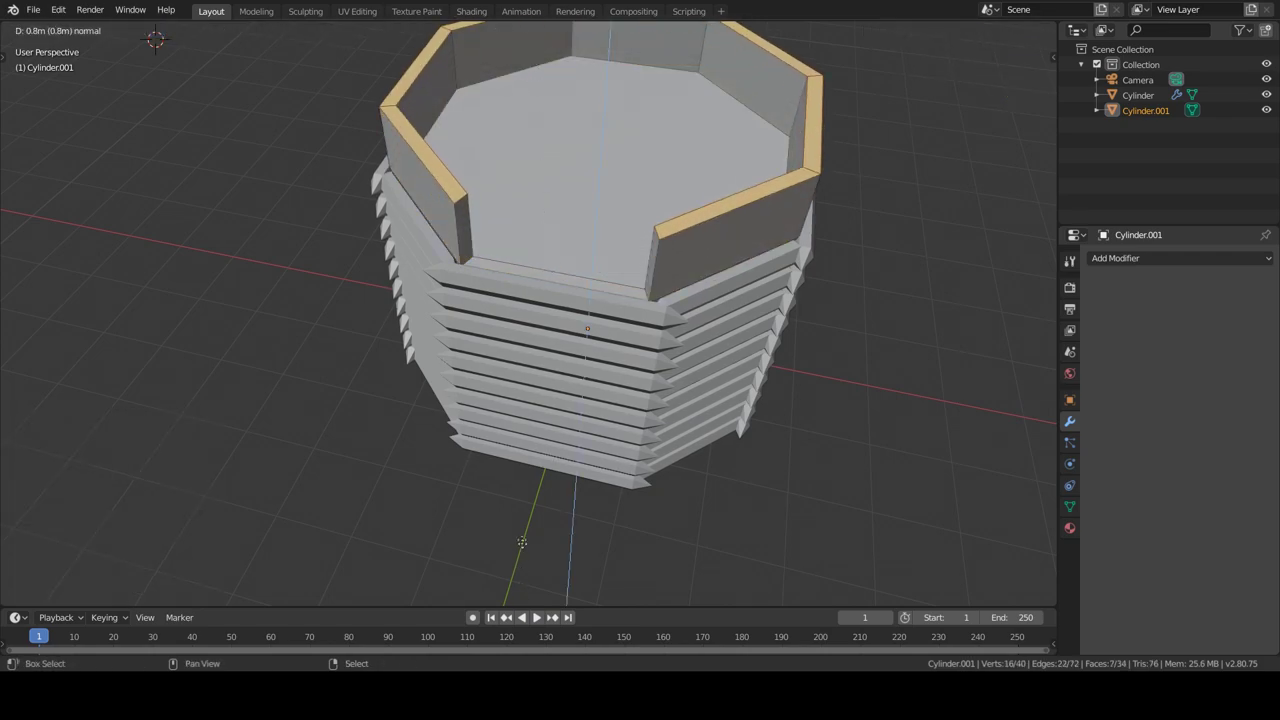
key(Return)
scroll(669, 449, up, 2)
key(ctrl+r)
scroll(669, 449, up, 1)
click(669, 449)
right_click(669, 449)
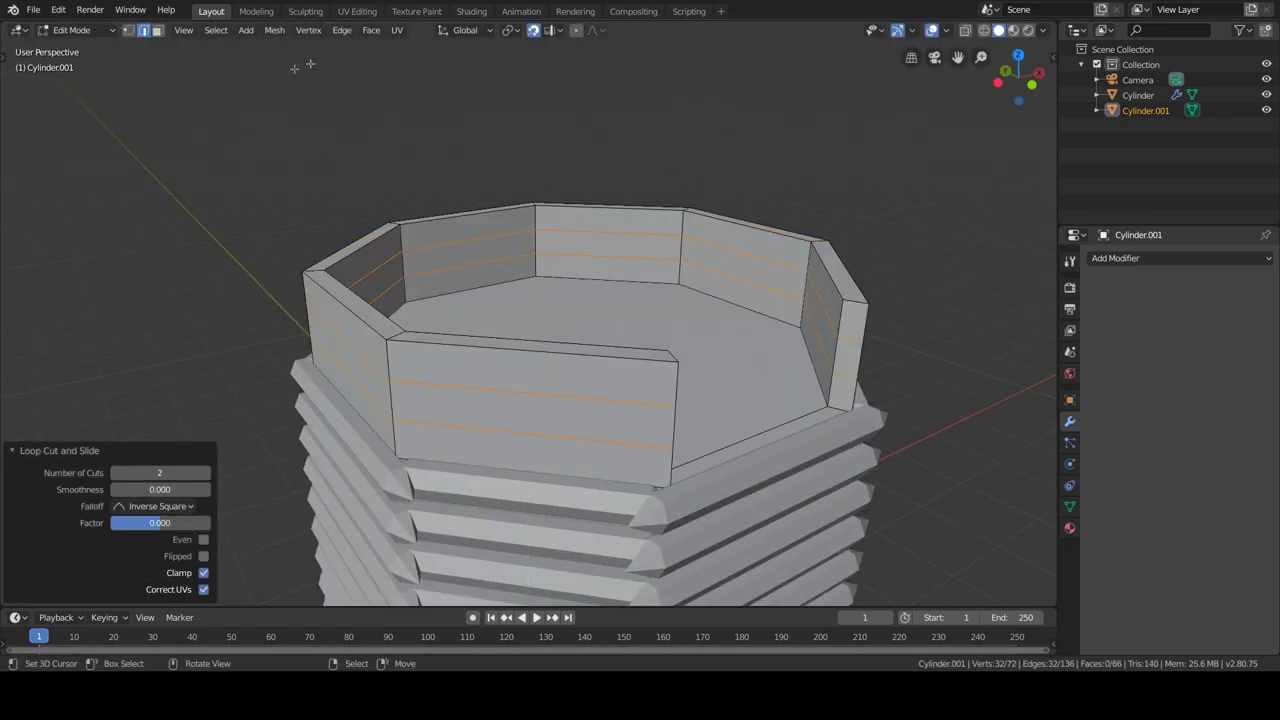
Select two edge loops on the front wall, then step out of and back into Edit Mode.
ctrl+middle_drag(669, 449, 683, 406)
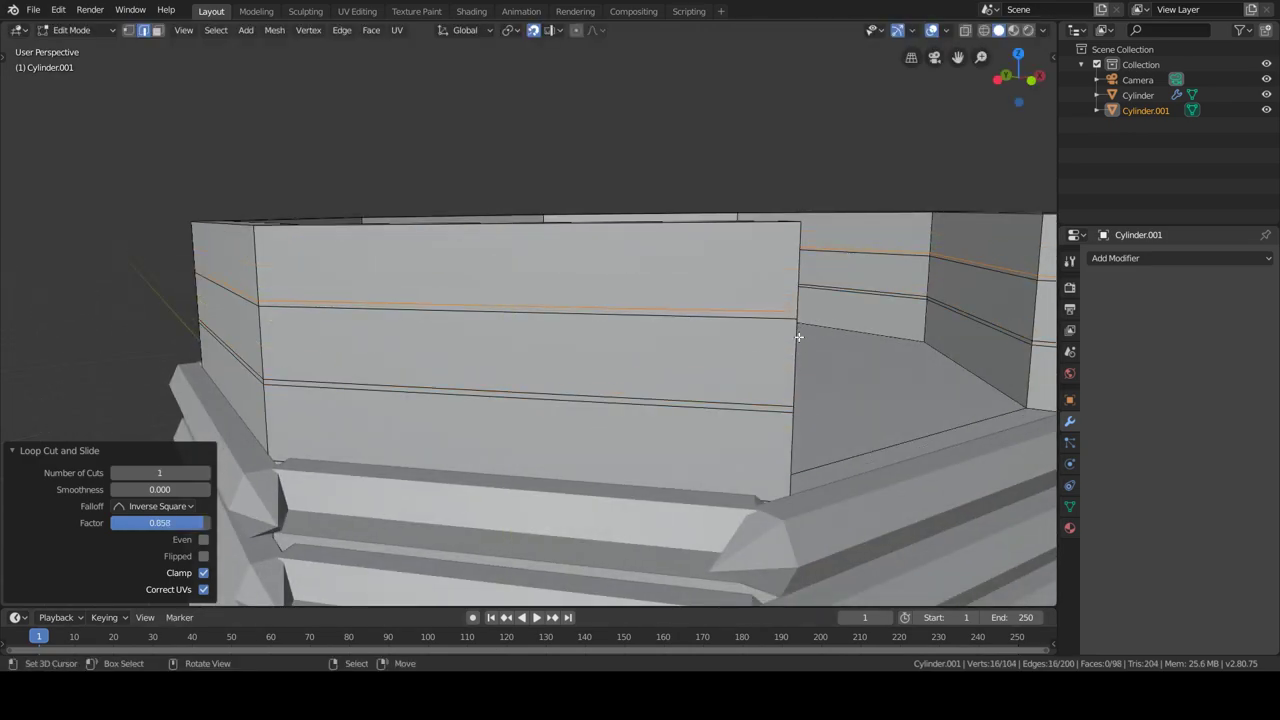
alt+click(600, 312)
alt+shift+click(928, 366)
key(i)
key(Escape)
key(Tab)
ctrl+middle_drag(736, 386, 771, 400)
key(Tab)
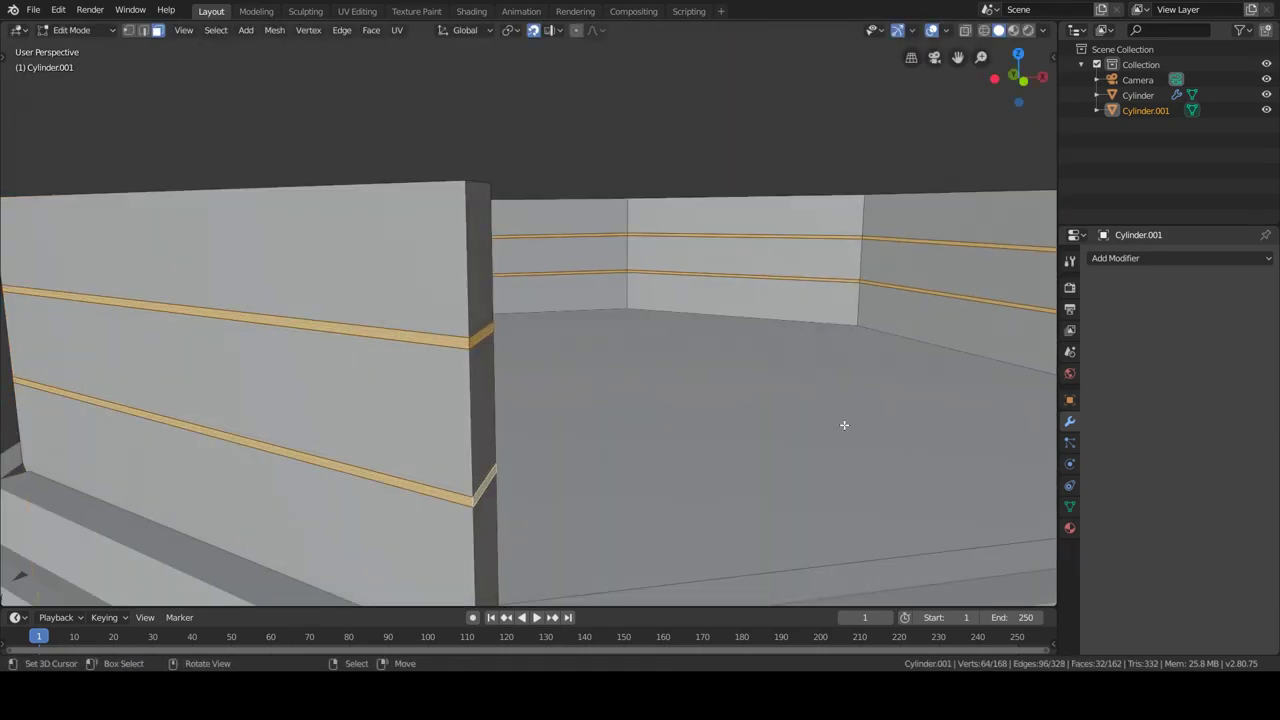
Select the plank-line edge loops running around the octagonal upper wall.
ctrl+middle_drag(531, 489, 509, 358)
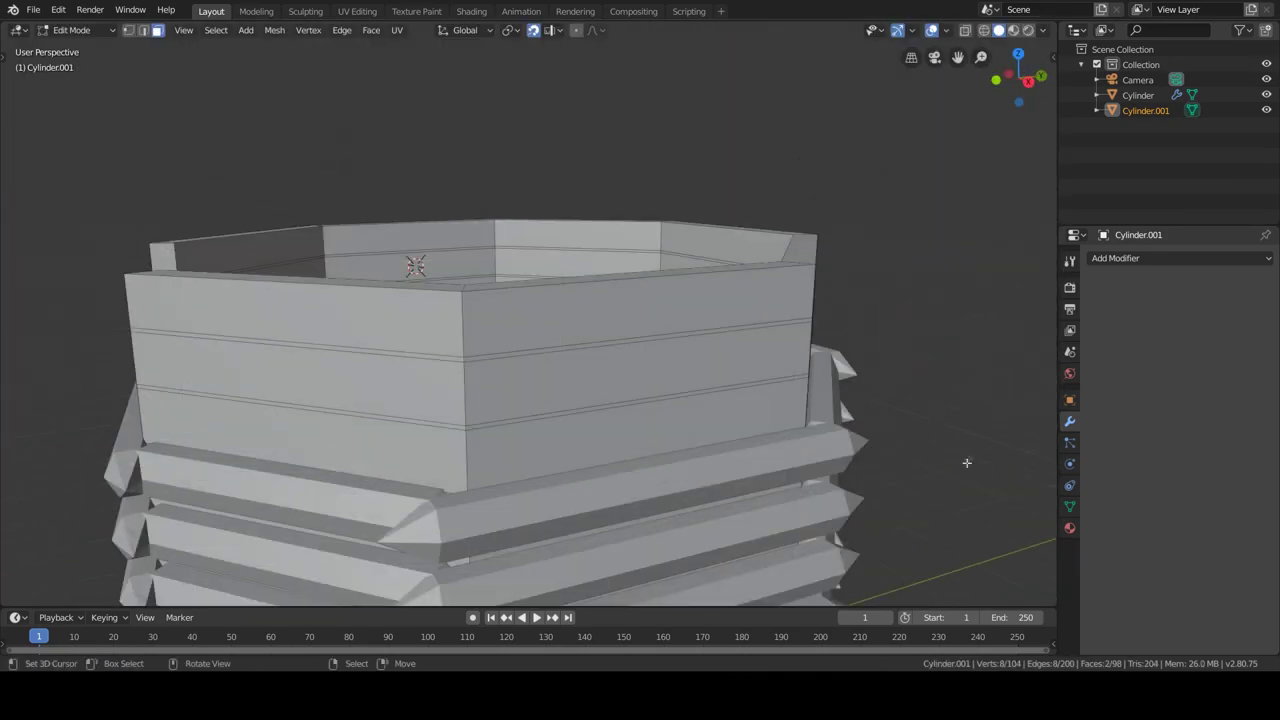
middle_drag(774, 350, 731, 360)
ctrl+click(771, 340)
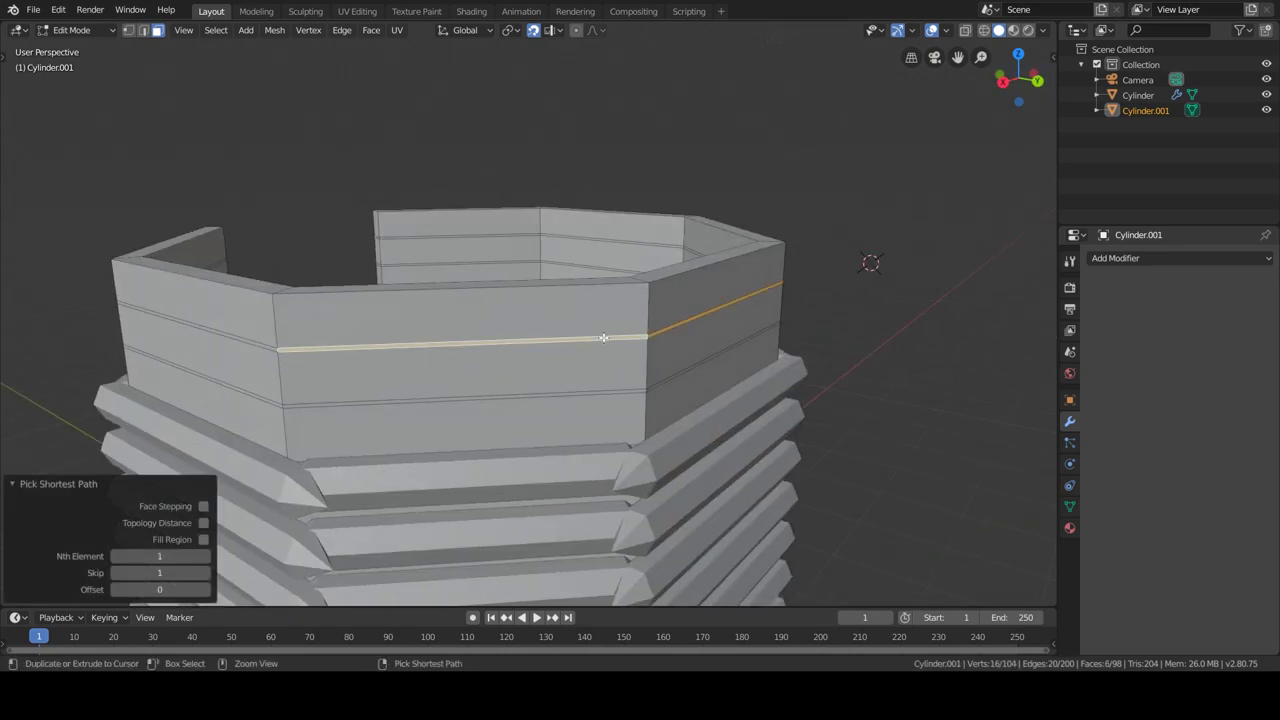
middle_drag(871, 263, 537, 417)
ctrl+click(527, 474)
ctrl+click(527, 474)
middle_drag(527, 474, 793, 444)
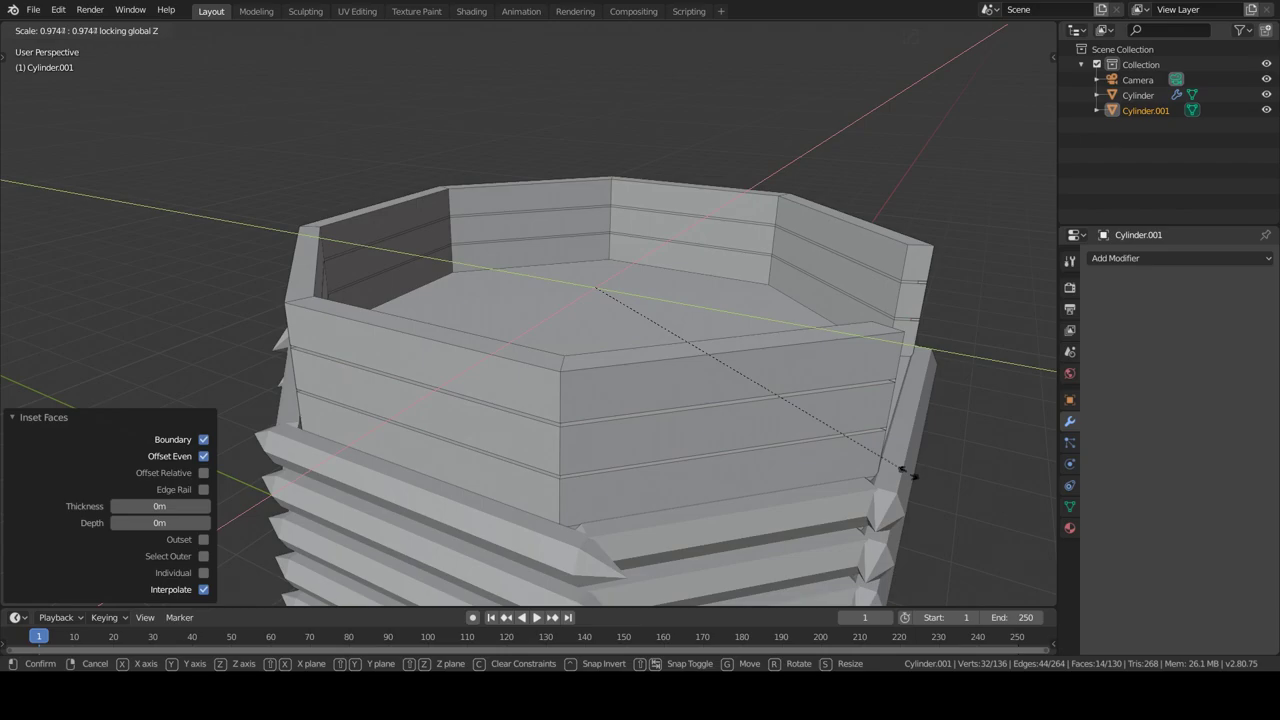
scroll(671, 418, down, 5)
scroll(585, 385, down, 5)
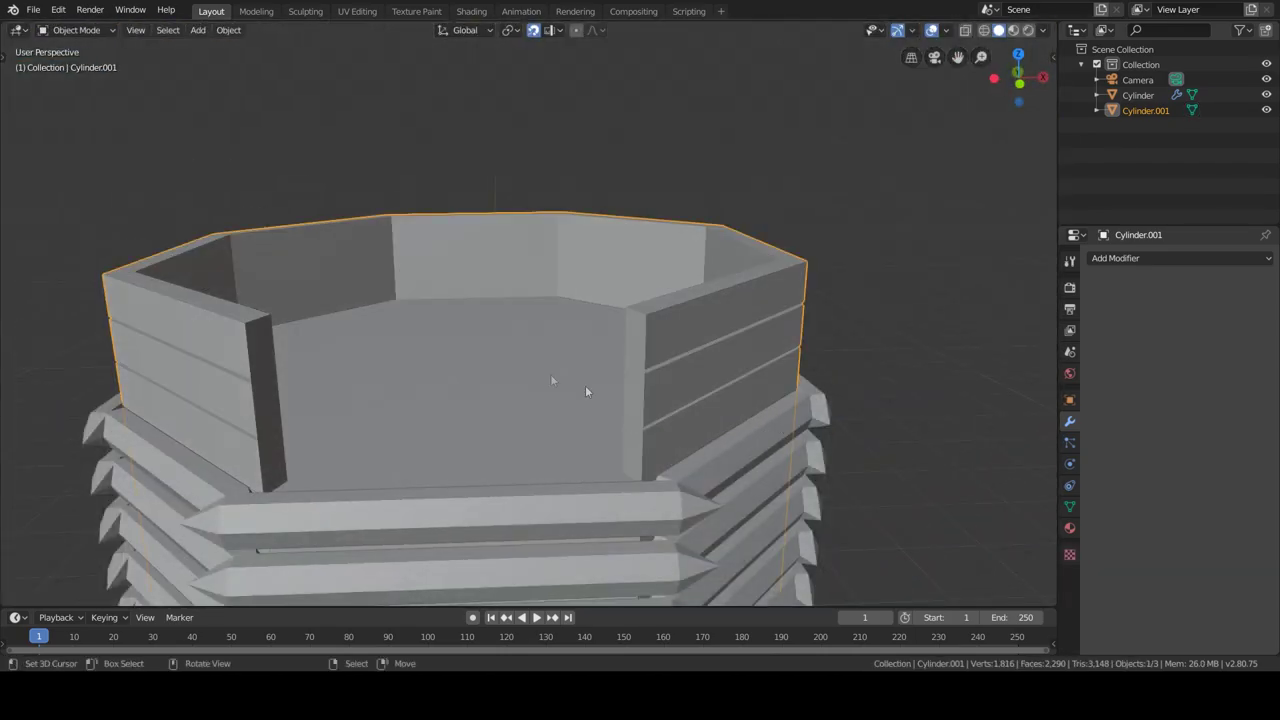
key(shift+a)
key(Escape)
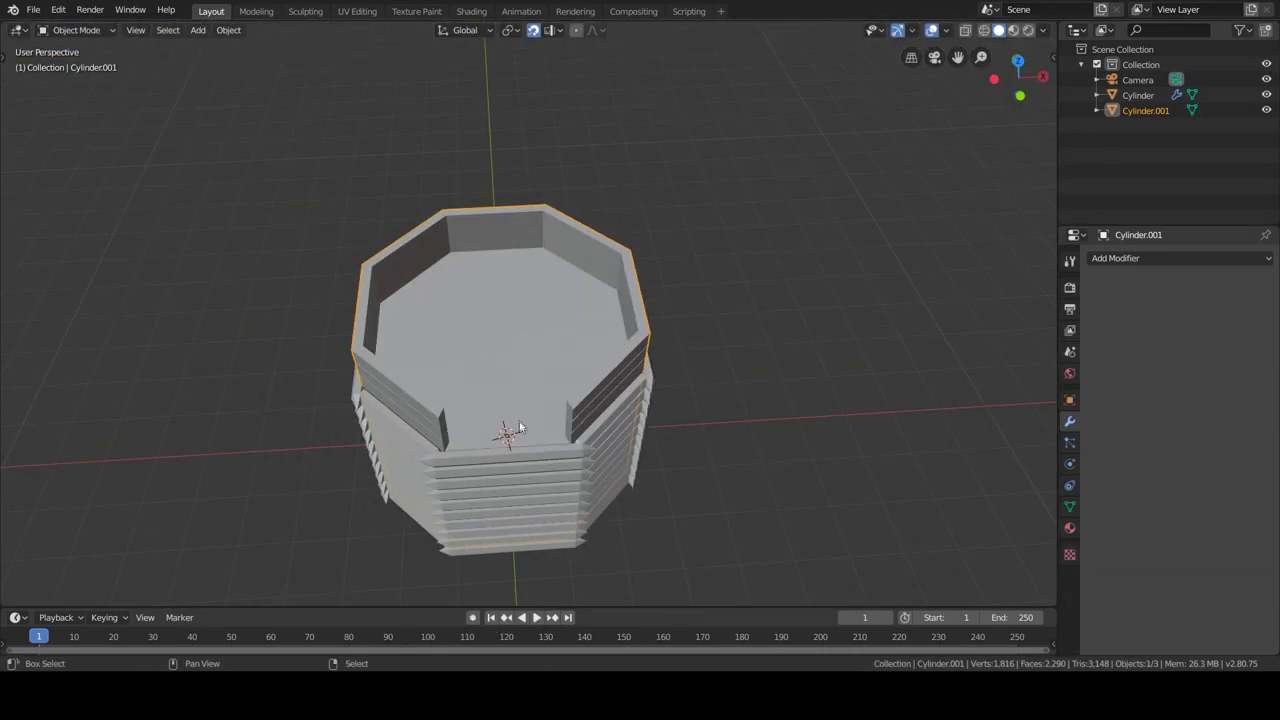
key(shift+a)
Add a six-sided cylinder, raise it and scale it thin into a pillar.
click(590, 452)
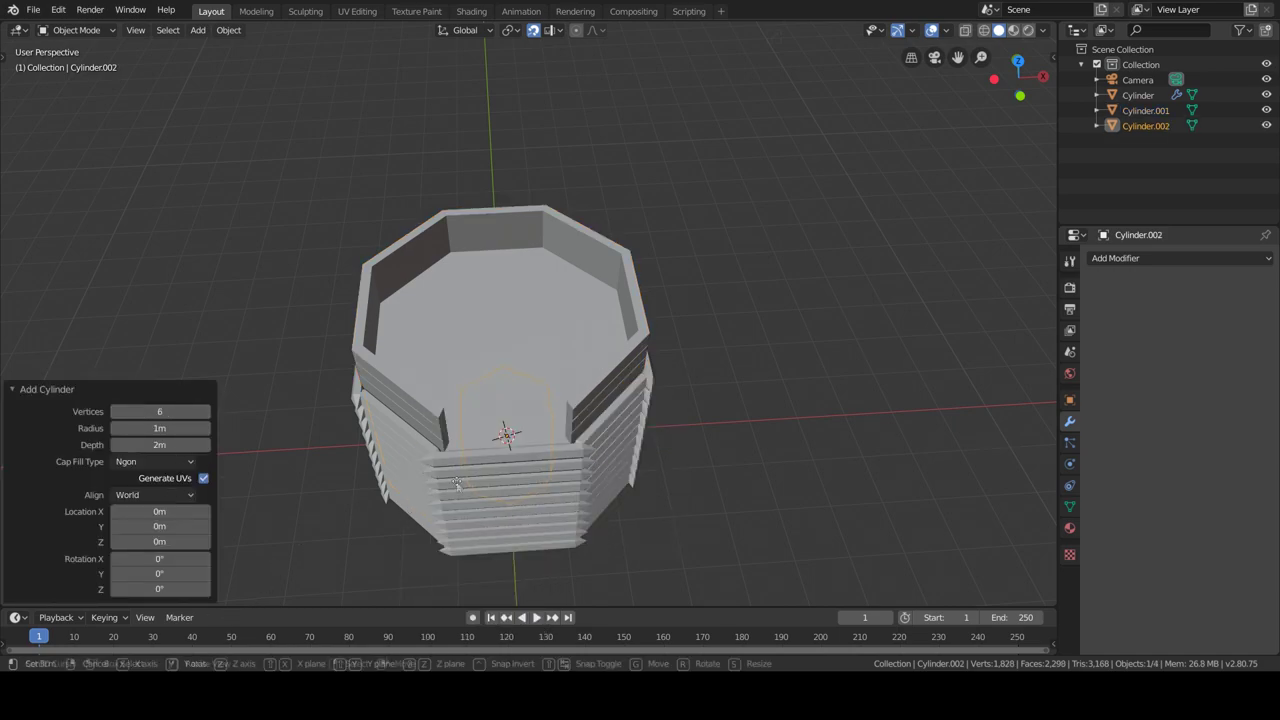
key(g)
key(z)
click(807, 408)
key(s)
key(shift+z)
click(535, 343)
mouse_move(535, 343)
middle_down()
mouse_move(557, 429)
mouse_move(562, 336)
middle_up()
scroll(782, 390, up, 4)
Poke the pillar's top face into a raised point.
key(Tab)
key(3)
click(482, 228)
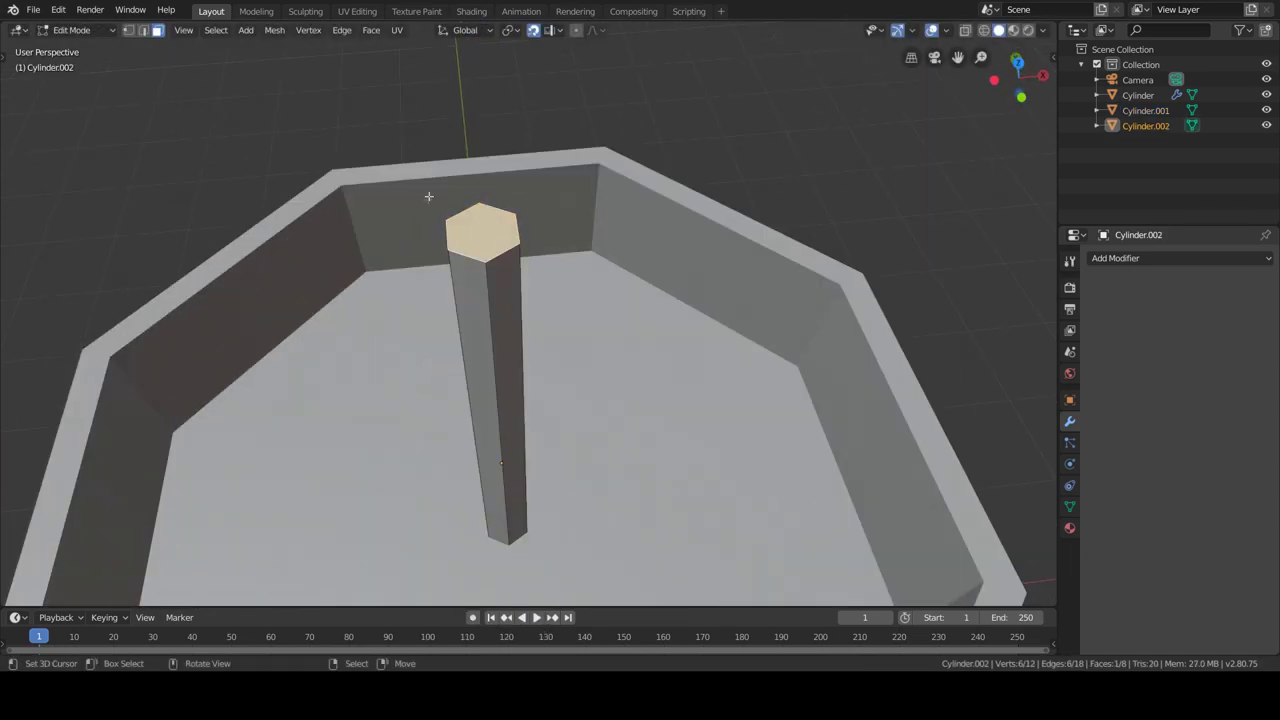
right_click(428, 196)
click(610, 230)
click(631, 261)
key(Tab)
Add a Mirror modifier and shift the pillar mesh -2.2 m along X.
click(1100, 258)
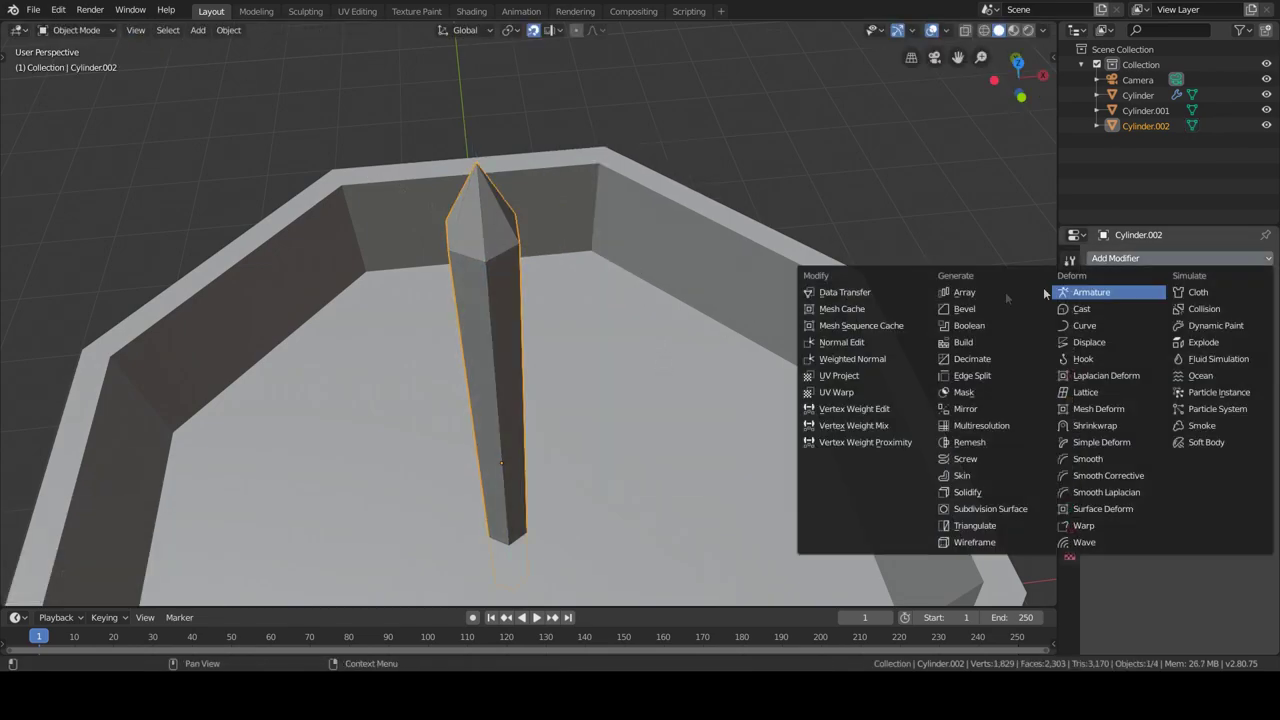
click(983, 410)
key(Tab)
key(a)
key(g)
key(x)
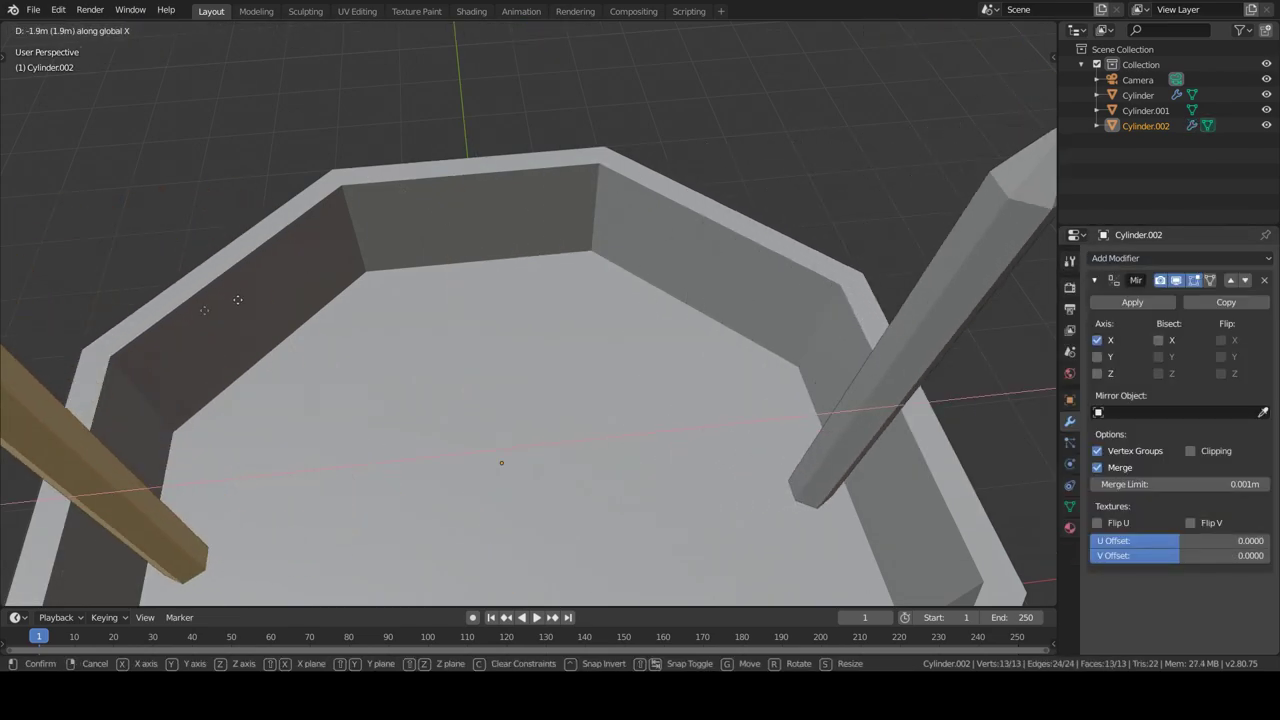
click(609, 352)
middle_drag(609, 352, 677, 409)
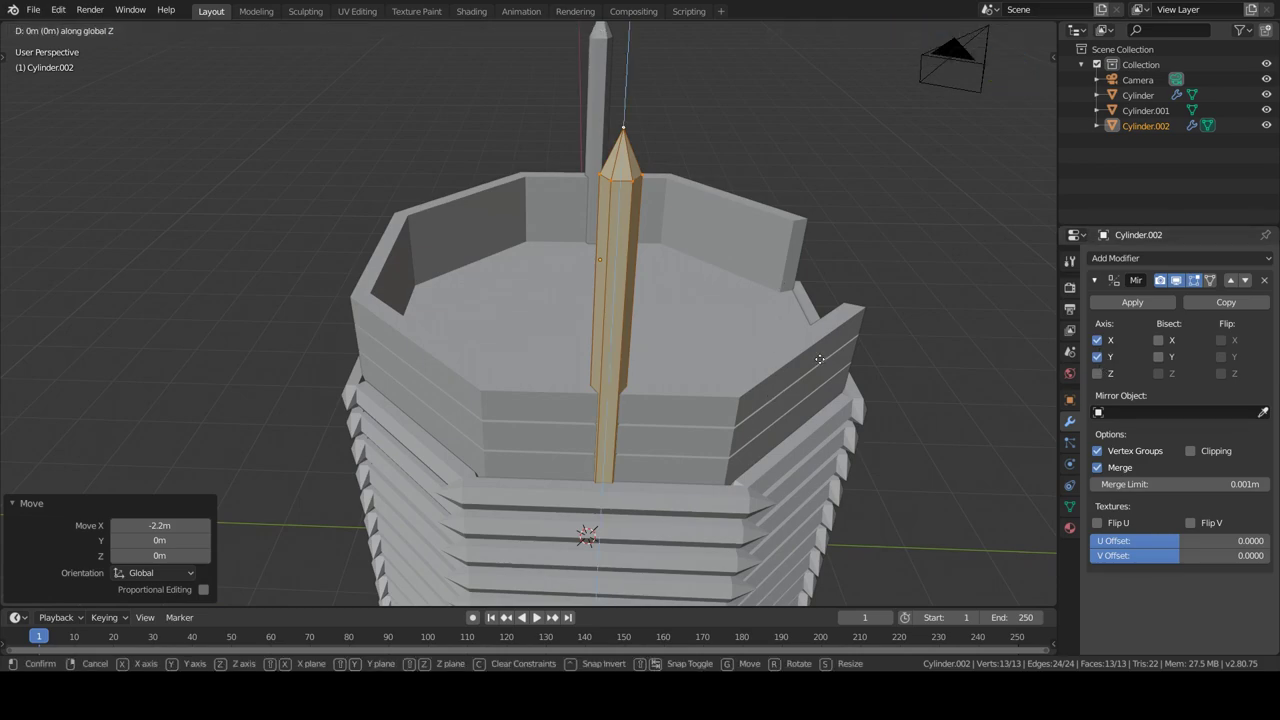
Duplicate a pillar and move the copy along X into position.
key(x)
key(1)
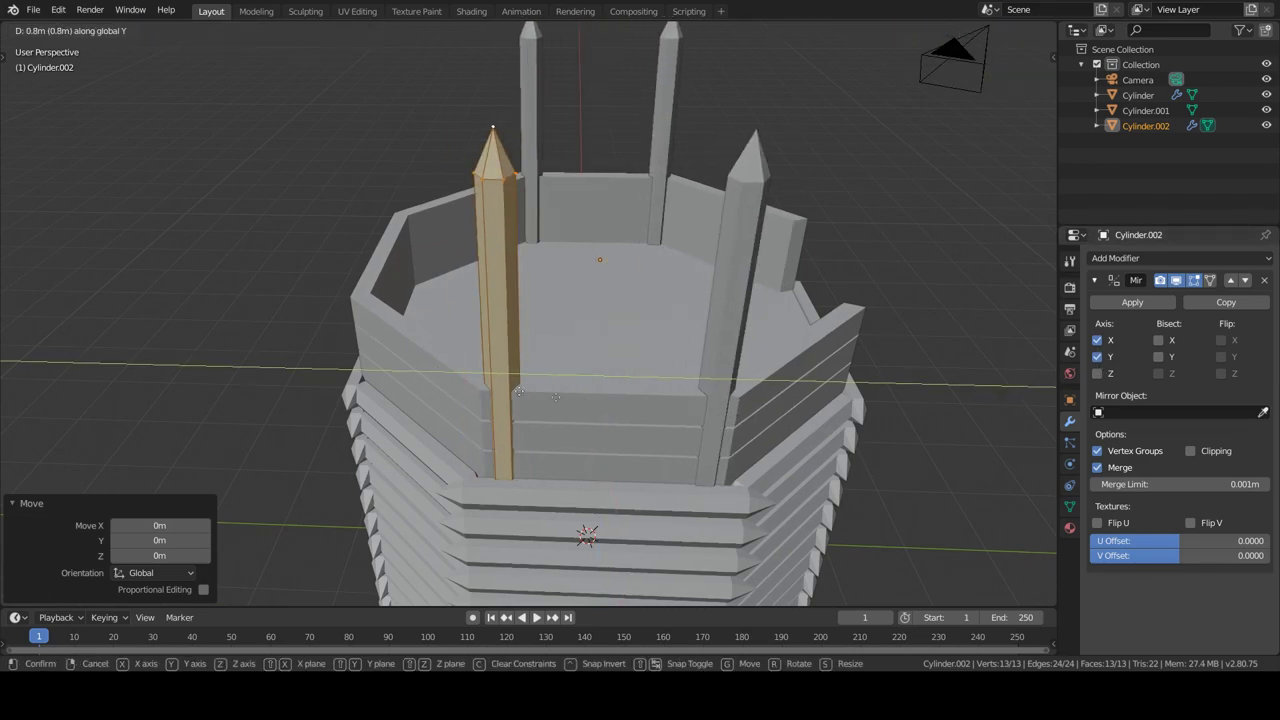
key(Return)
mouse_move(780, 410)
middle_down()
mouse_move(686, 479)
mouse_move(775, 362)
middle_up()
key(g)
key(x)
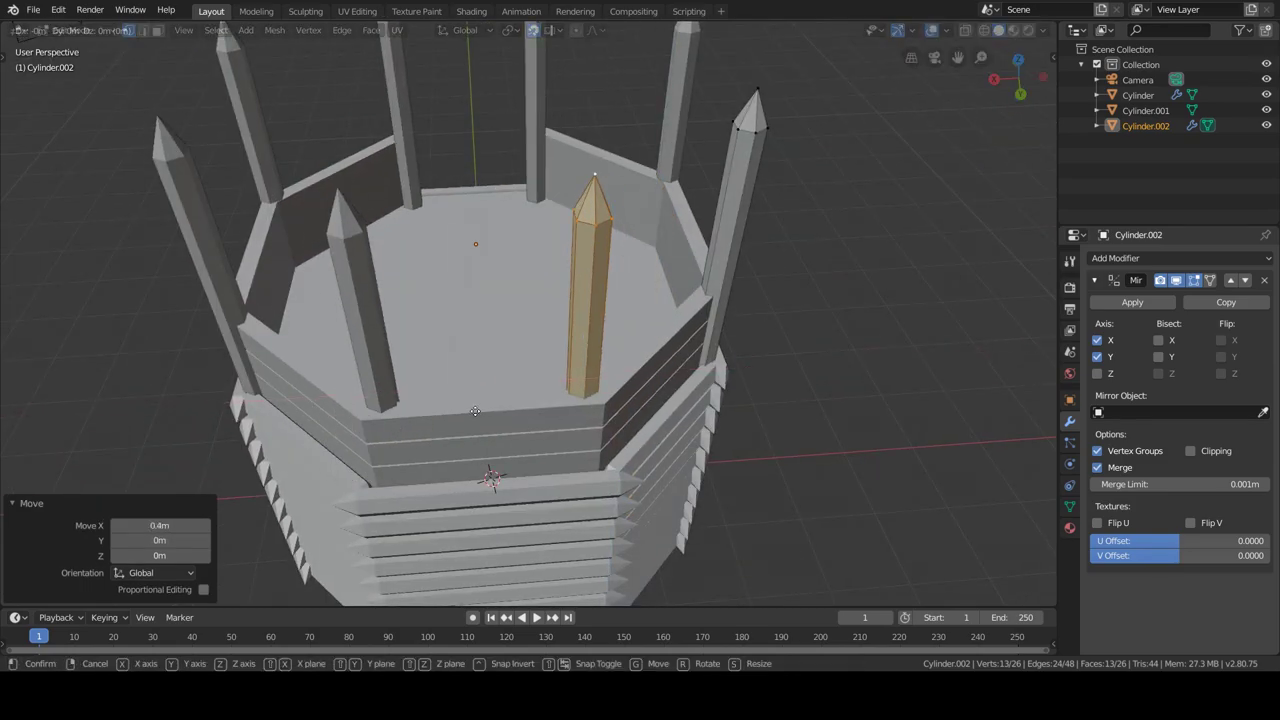
click(577, 330)
mouse_move(577, 330)
middle_down()
mouse_move(642, 320)
mouse_move(590, 326)
mouse_move(518, 406)
middle_up()
Make the upper wall active and add a new cylinder inside its mesh.
click(590, 326)
key(Tab)
key(shift+a)
click(500, 425)
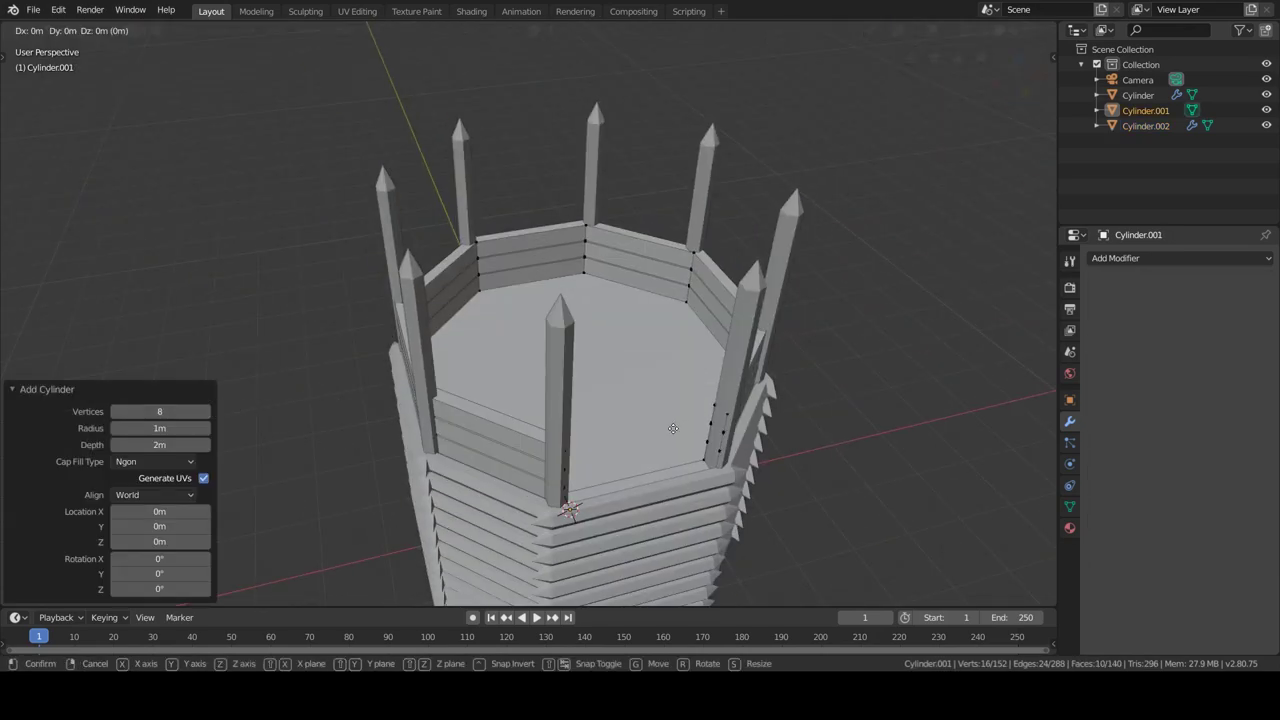
Make the roof cylinder eight-sided, raise it above the posts, widen it and turn it 25 degrees.
key(z)
click(920, 286)
key(s)
click(885, 275)
key(r)
key(z)
key(2)
key(5)
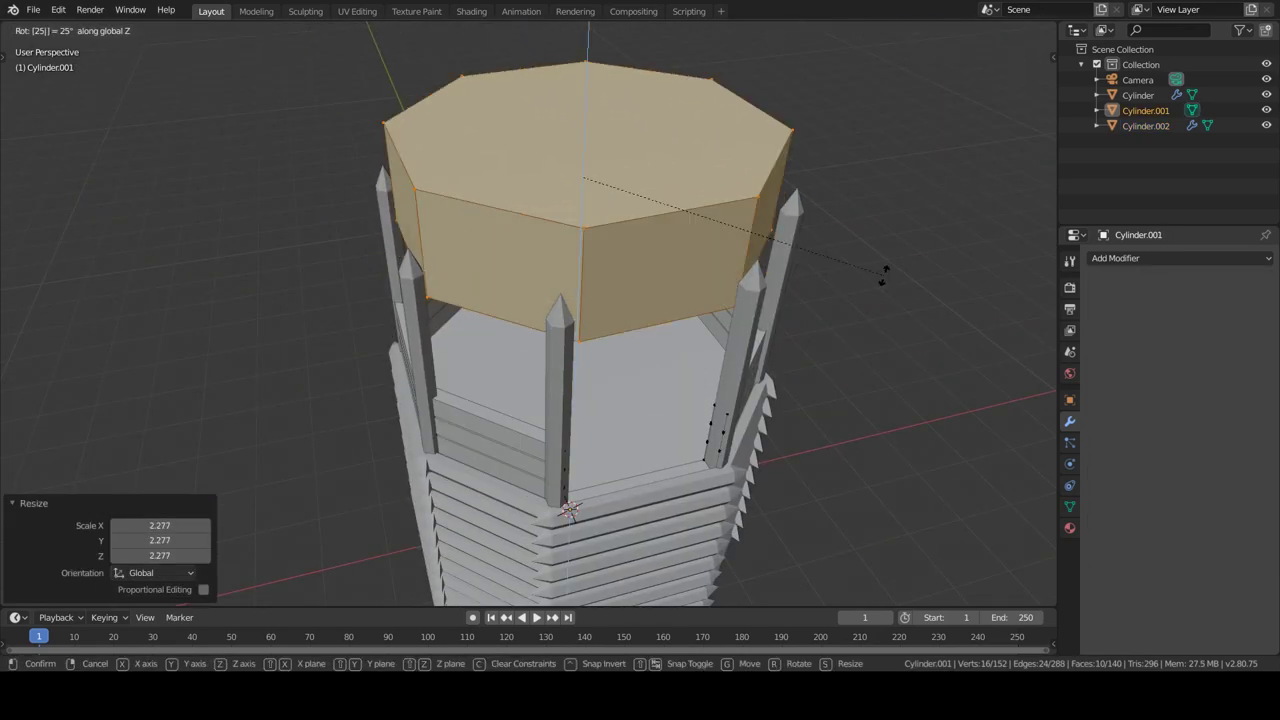
click(884, 275)
middle_drag(884, 275, 820, 338)
Turn the roof piece again and enlarge its top ring.
key(r)
key(z)
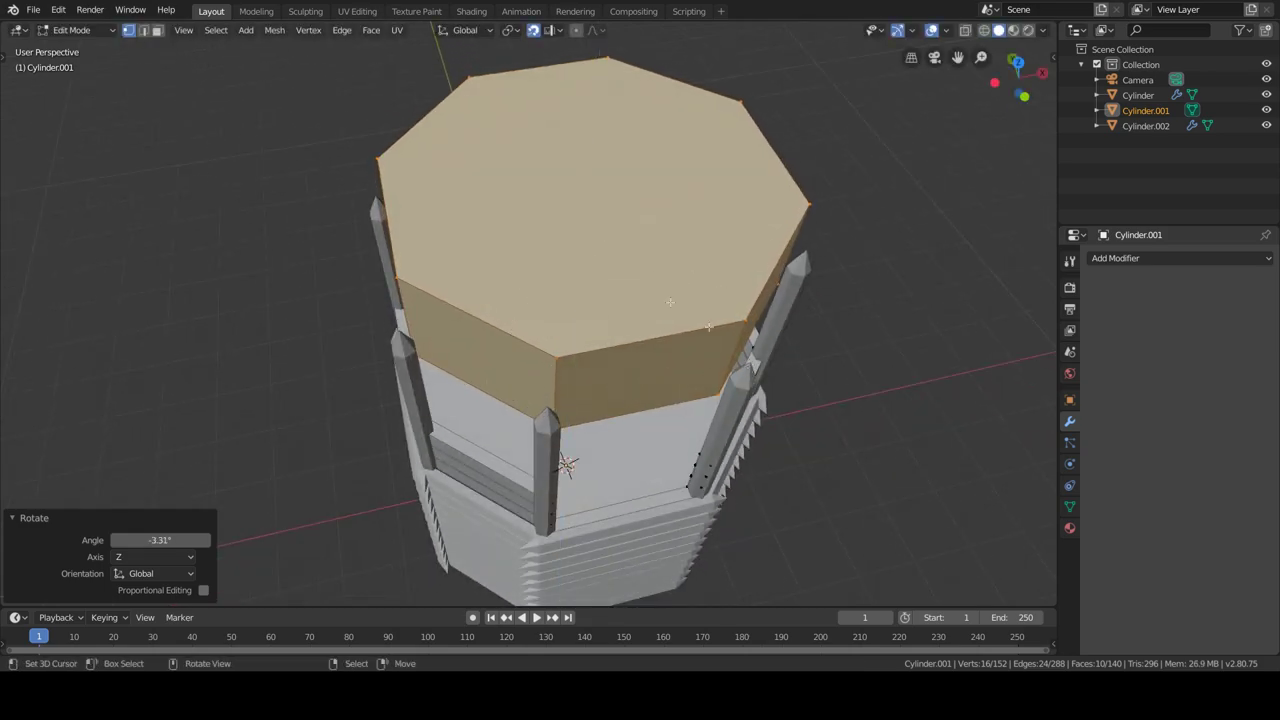
middle_drag(748, 371, 770, 290)
key(s)
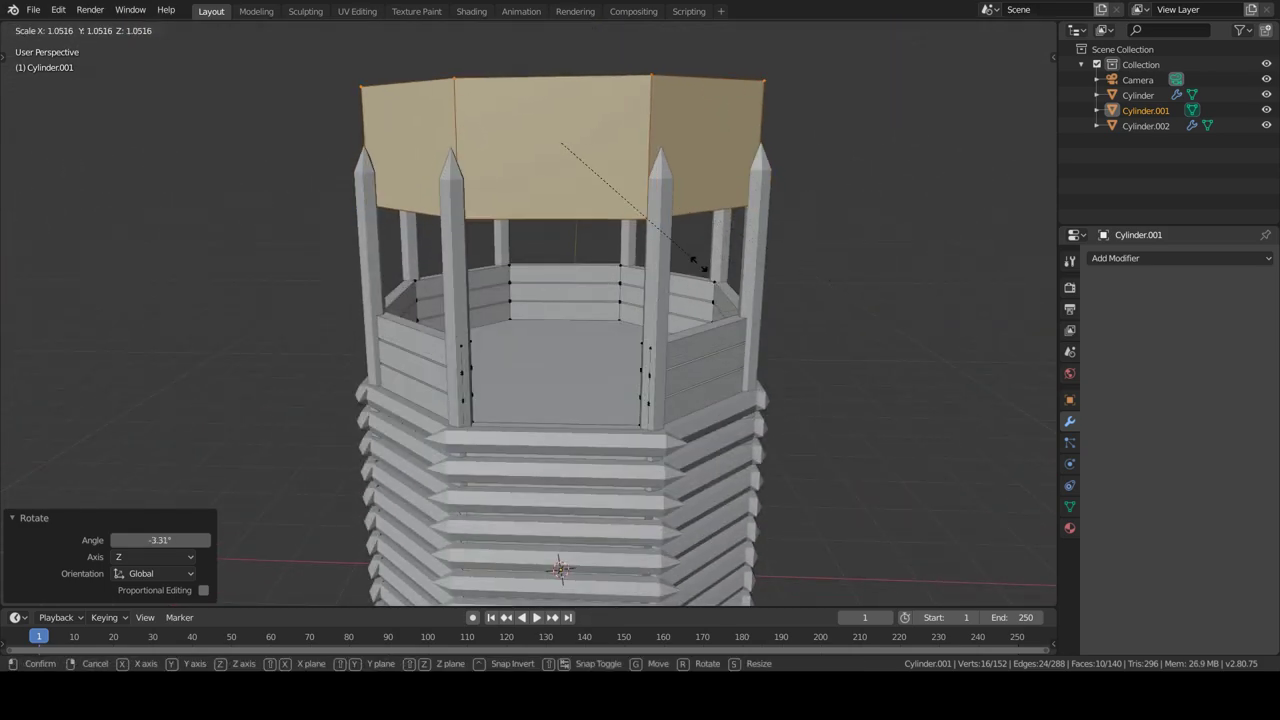
click(693, 262)
middle_drag(693, 262, 594, 550)
Lower the roof's top face 1.2 m and inset it to form the overhanging rim.
text(gz-1.2)
key(Return)
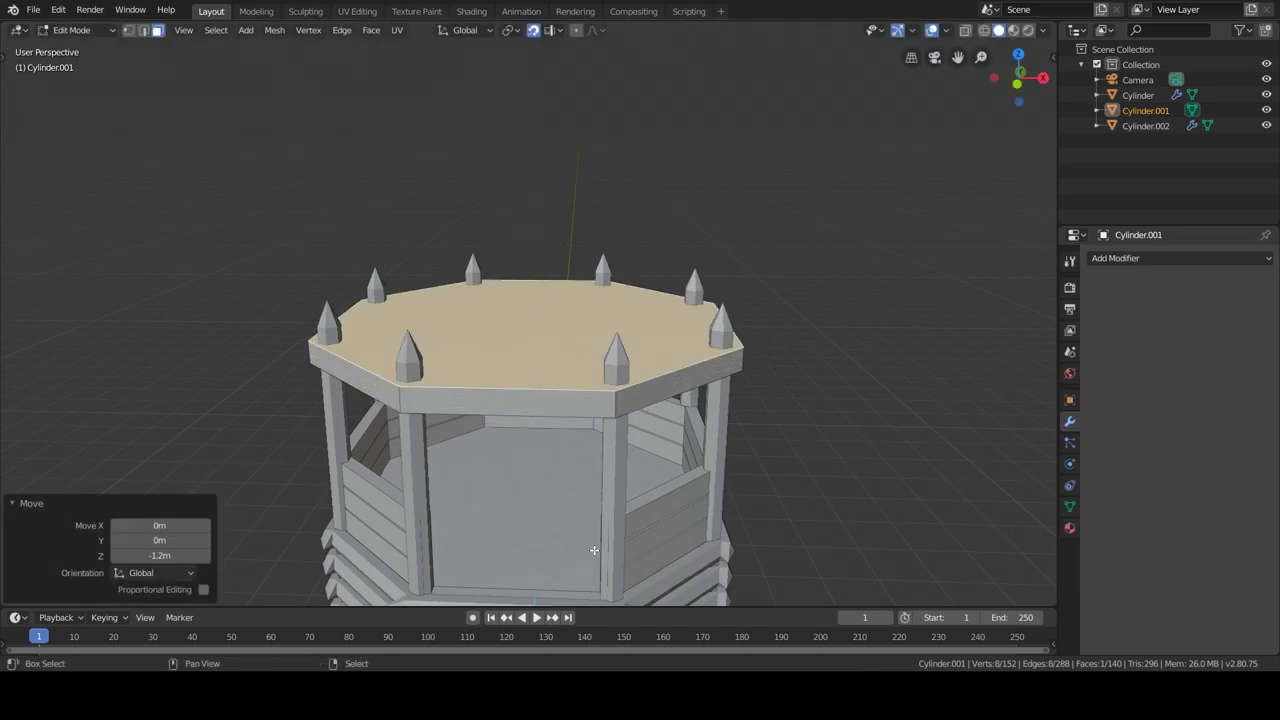
click(835, 416)
key(Tab)
scroll(687, 324, down, 3)
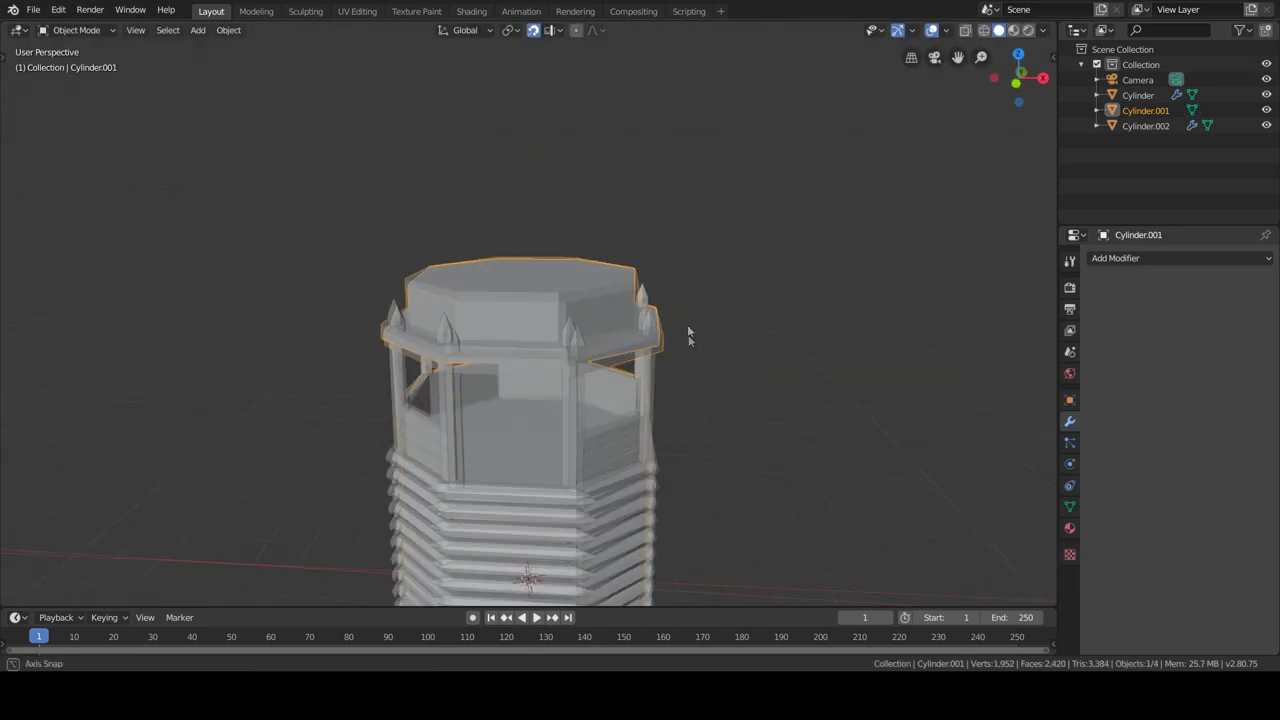
scroll(606, 404, down, 3)
scroll(445, 463, up, 4)
scroll(512, 361, down, 1)
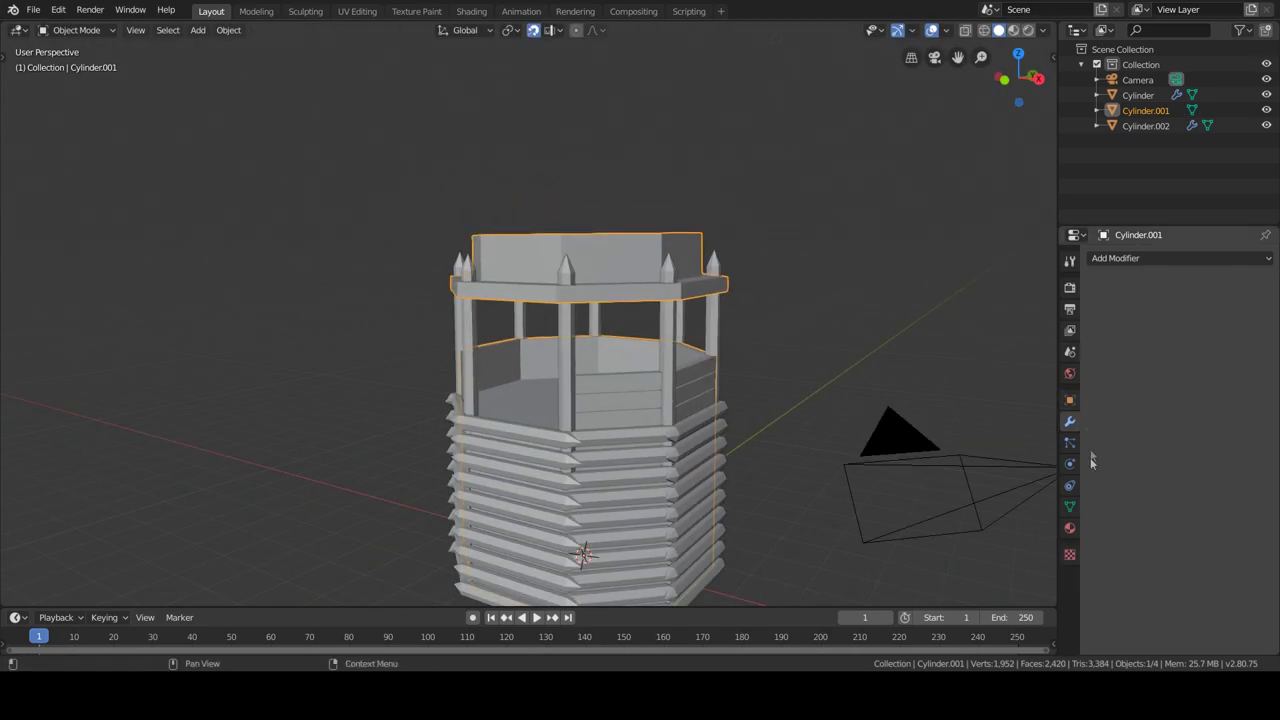
Create a brown wood material and apply it to the upper wall in material preview.
click(1130, 321)
click(1220, 472)
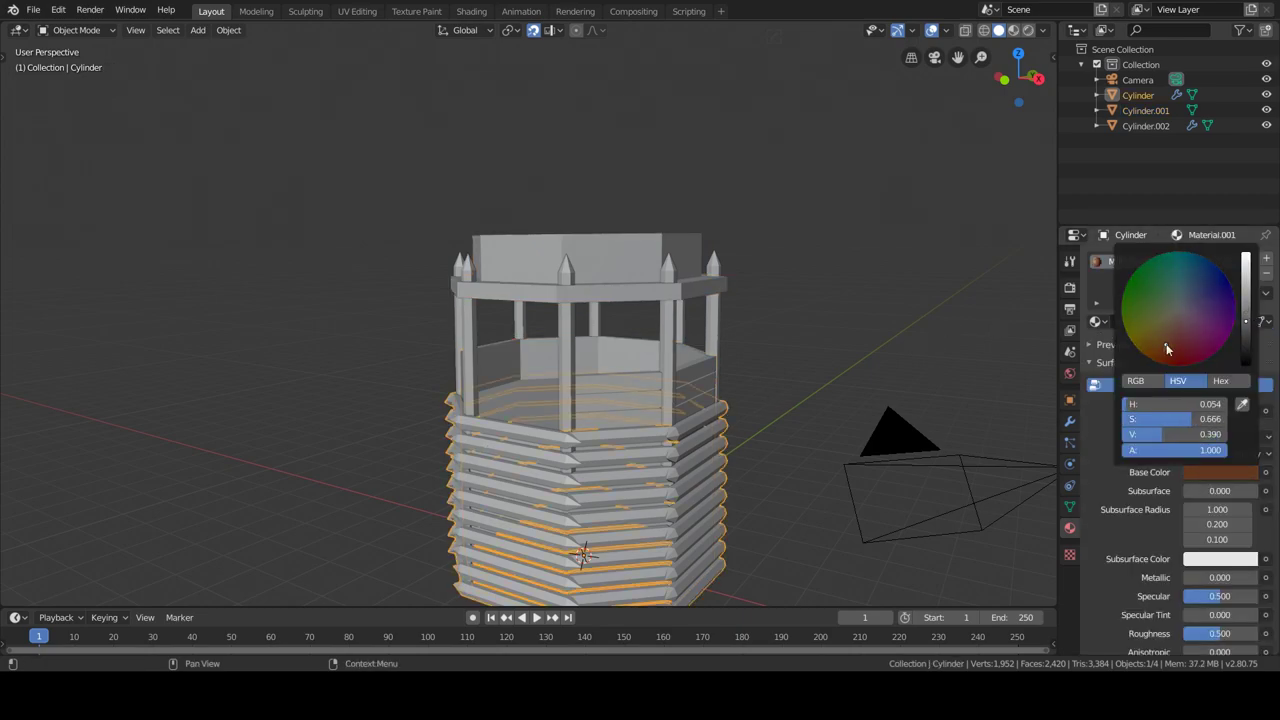
click(1013, 30)
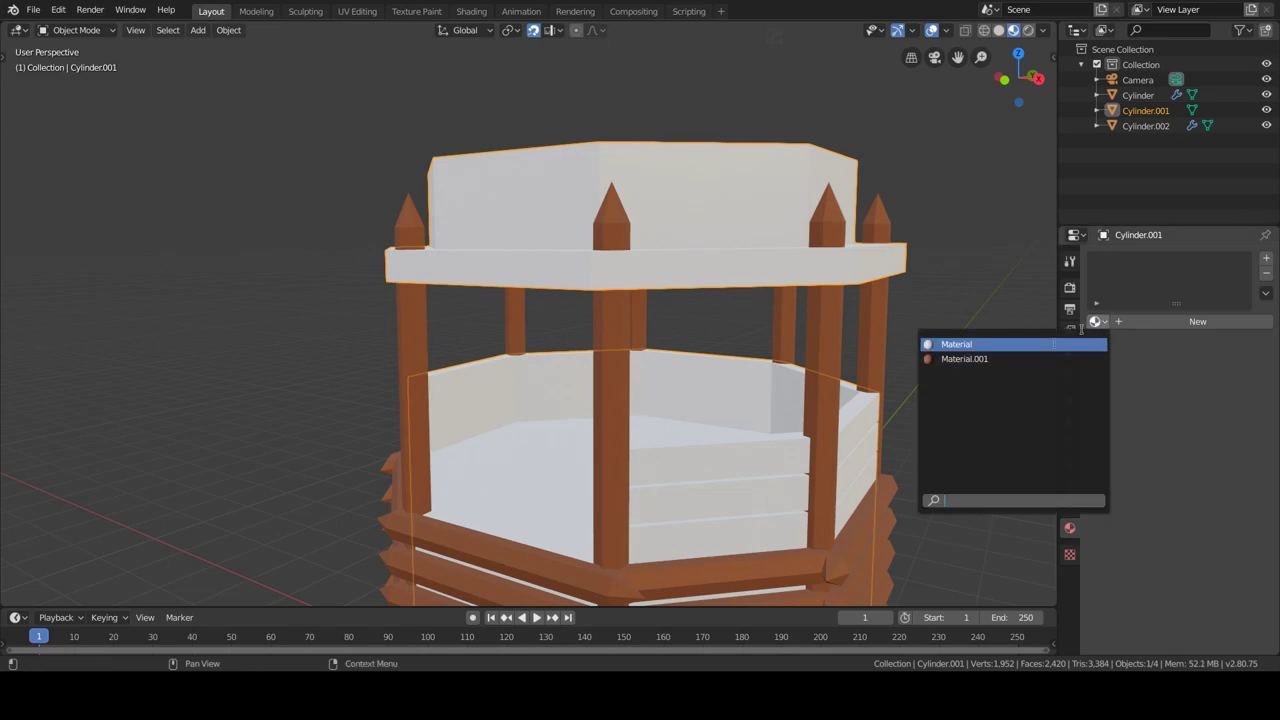
click(940, 352)
scroll(642, 463, up, 3)
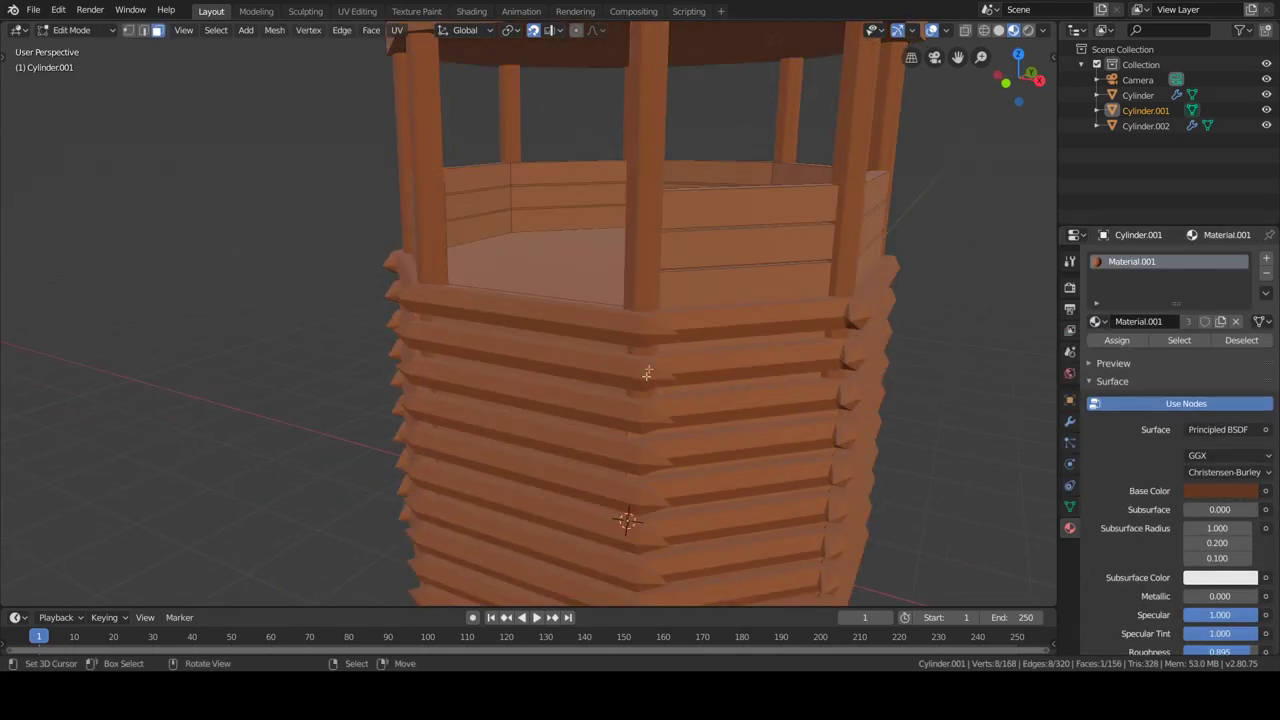
scroll(564, 466, down, 3)
Add a second material slot with a light tan base colour (HSV 0.086, 0.475, 0.906) for the log ends.
click(564, 466)
key(Tab)
click(1266, 258)
click(1095, 352)
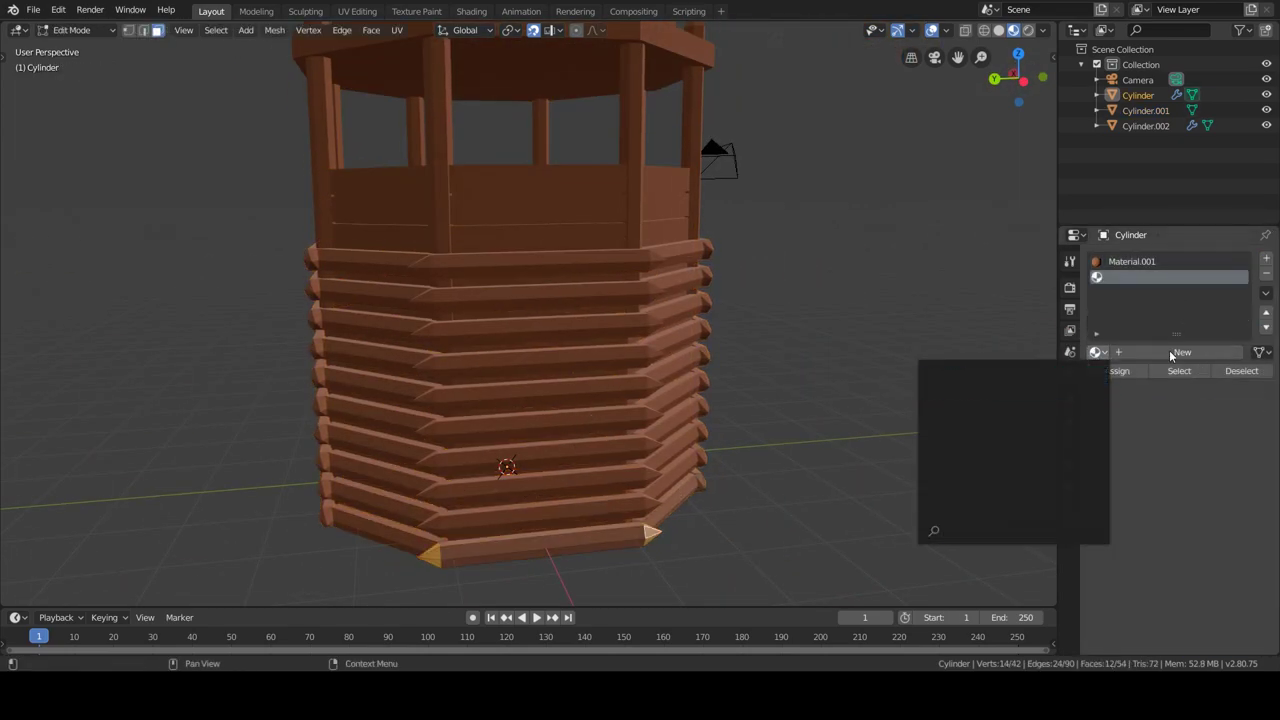
click(1175, 352)
click(1220, 521)
click(1140, 460)
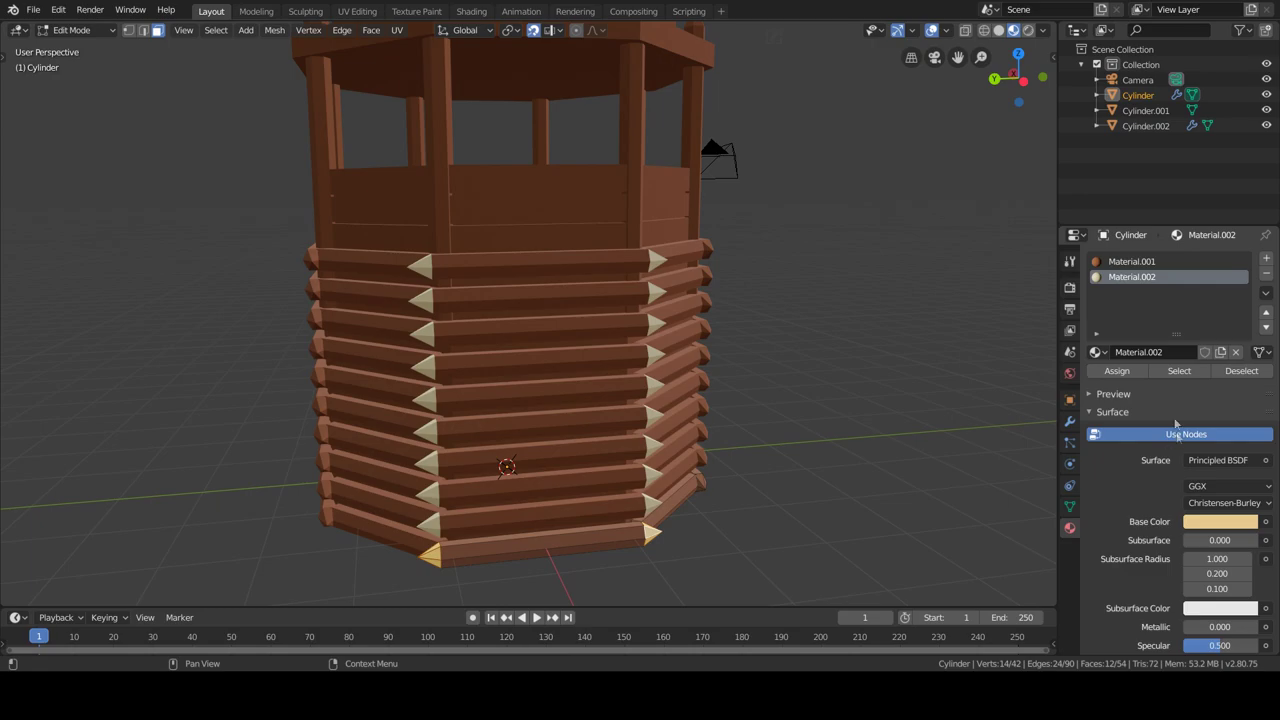
Select the linked log-end faces and pick the part to recolour with the brown slot.
middle_drag(800, 560, 604, 582)
key(ctrl+l)
key(ctrl+z)
key(Tab)
key(Tab)
middle_drag(700, 350, 634, 220)
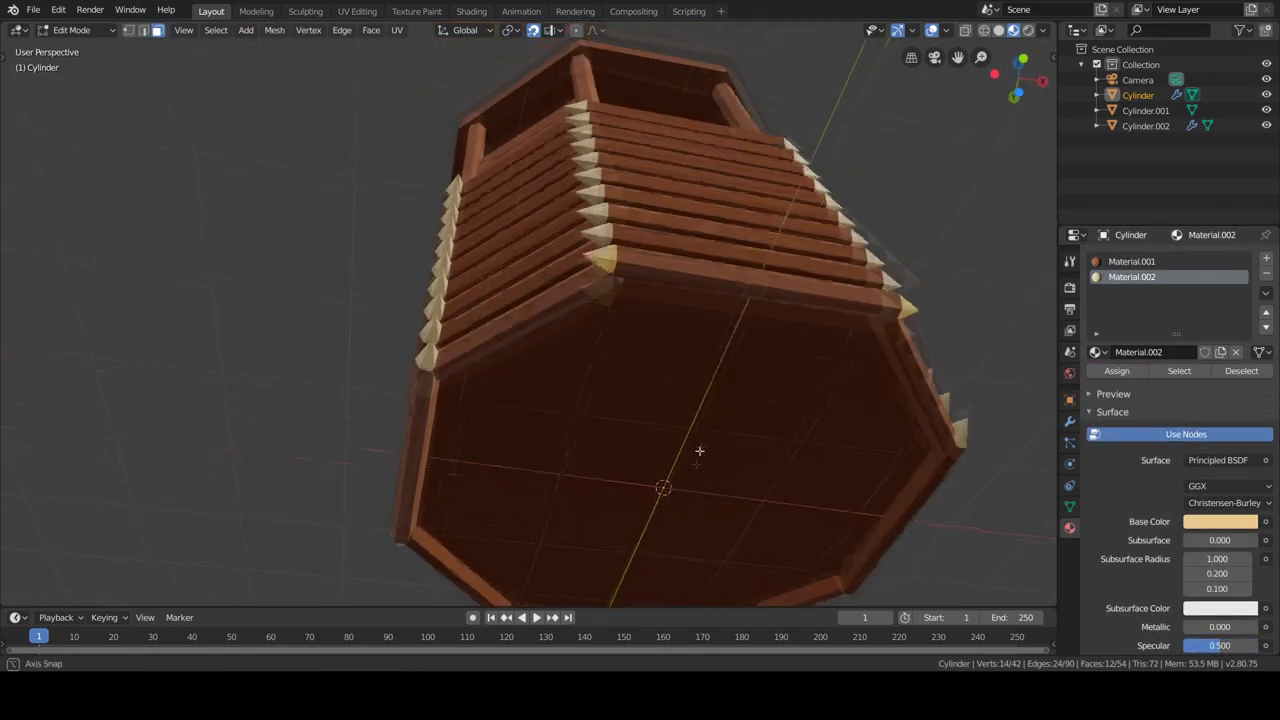
scroll(634, 220, up, 5)
alt+click(619, 251)
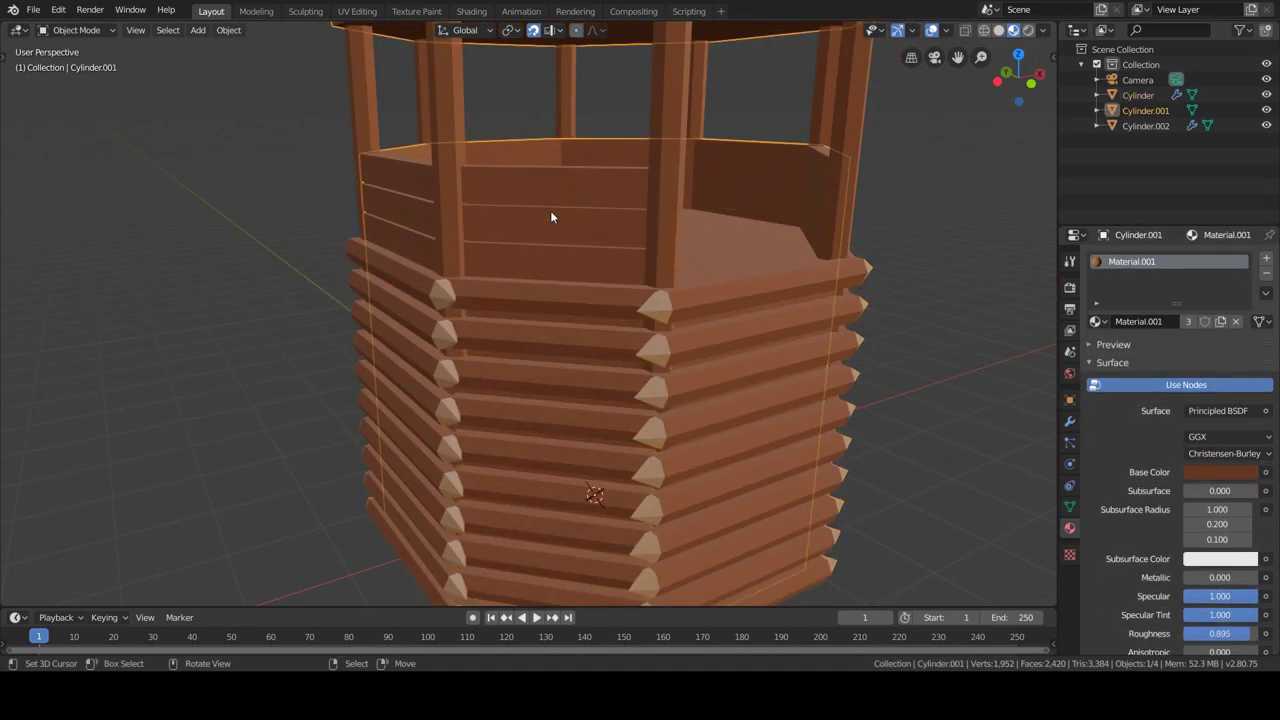
click(550, 211)
key(ctrl+l)
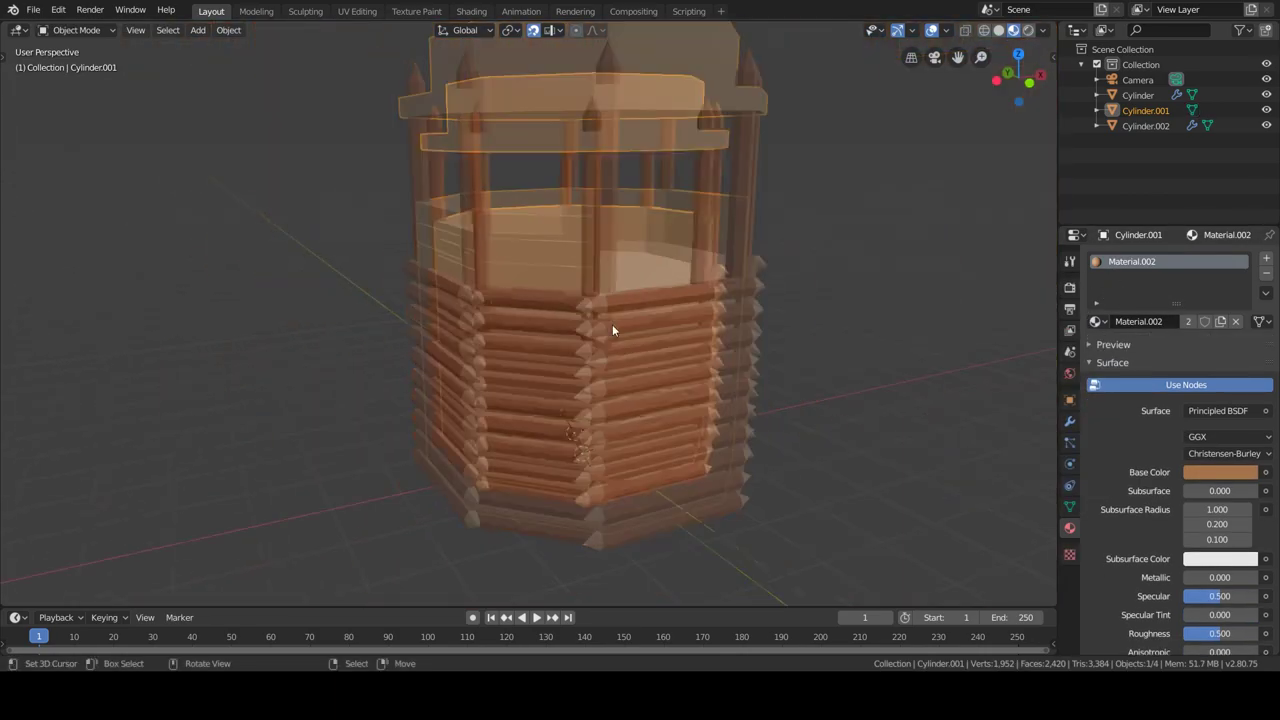
Add a ground plane scaled up to about 45.
key(s)
click(949, 405)
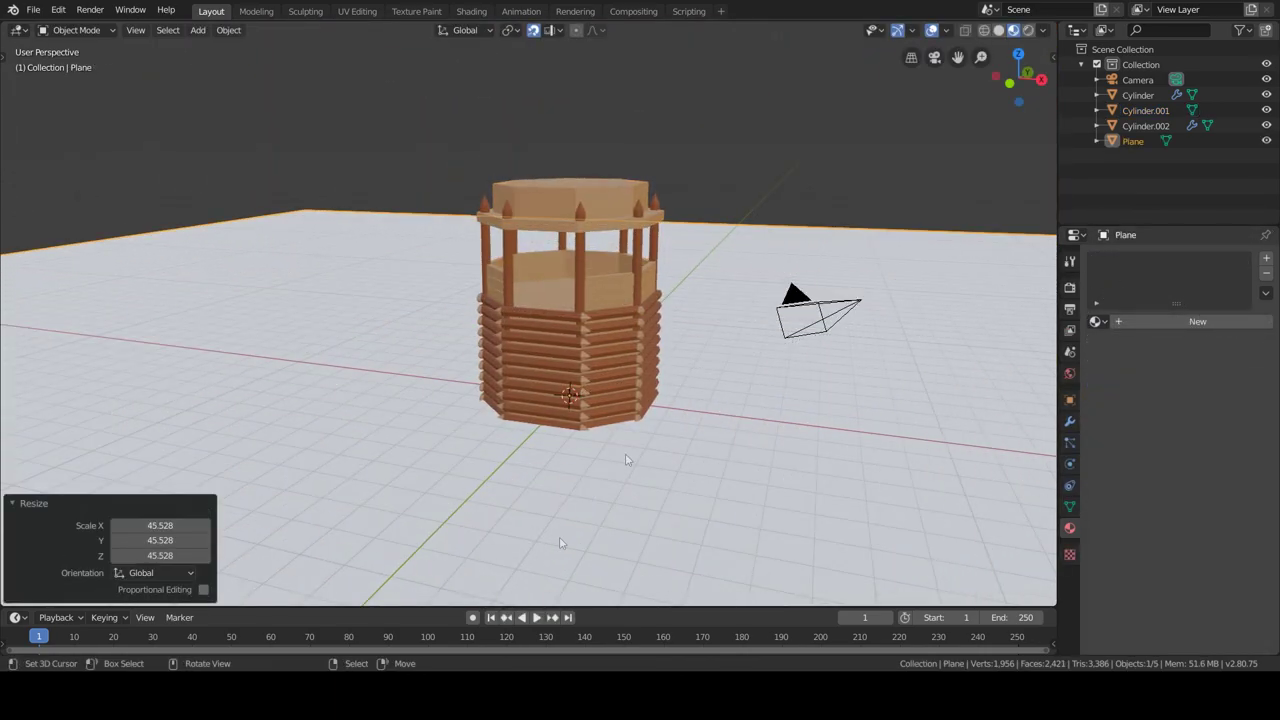
scroll(844, 436, down, 3)
Make the camera Orthographic and raise its Orthographic Scale to 15.314 to frame the tower.
key(KP_0)
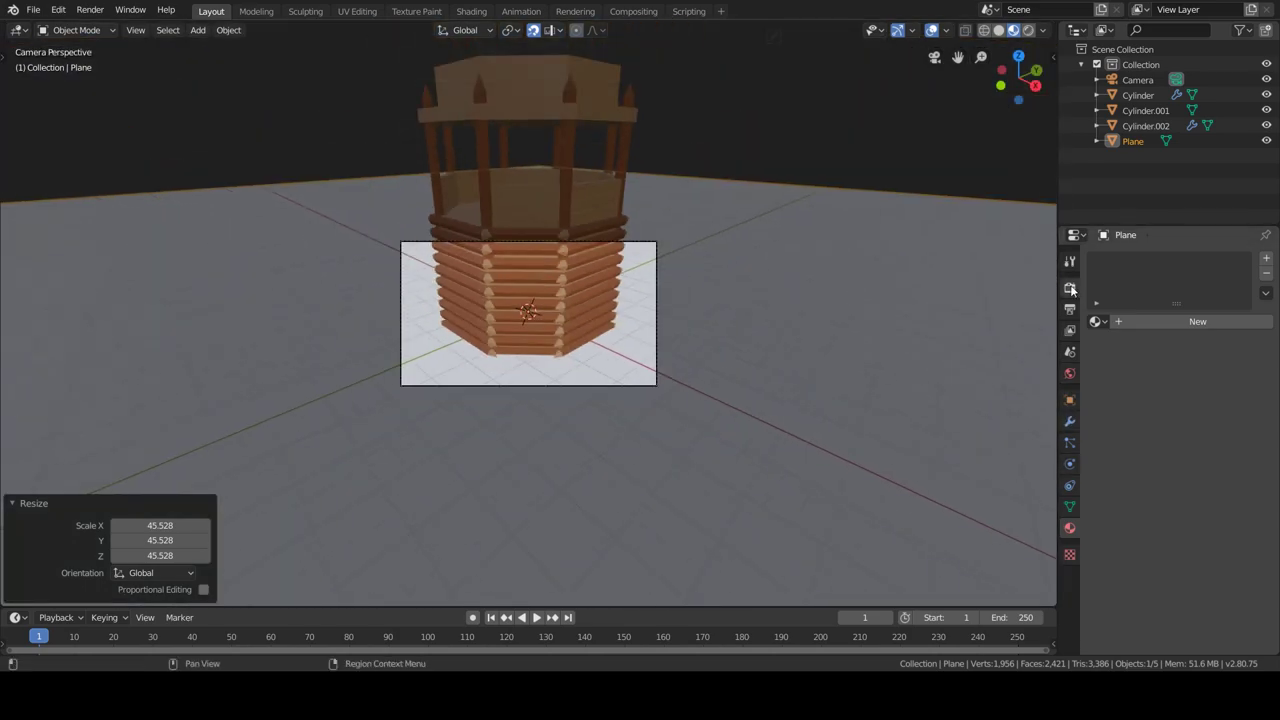
click(1069, 463)
click(1215, 303)
click(1205, 318)
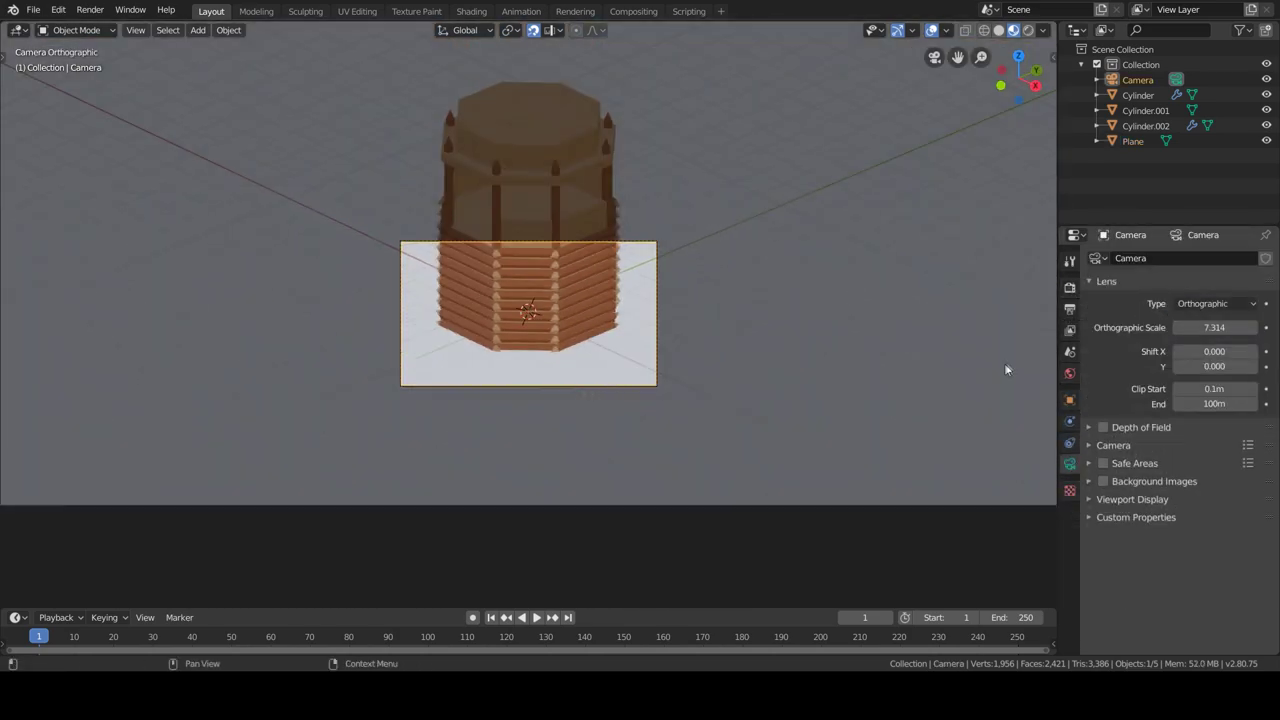
drag(1222, 327, 1258, 327)
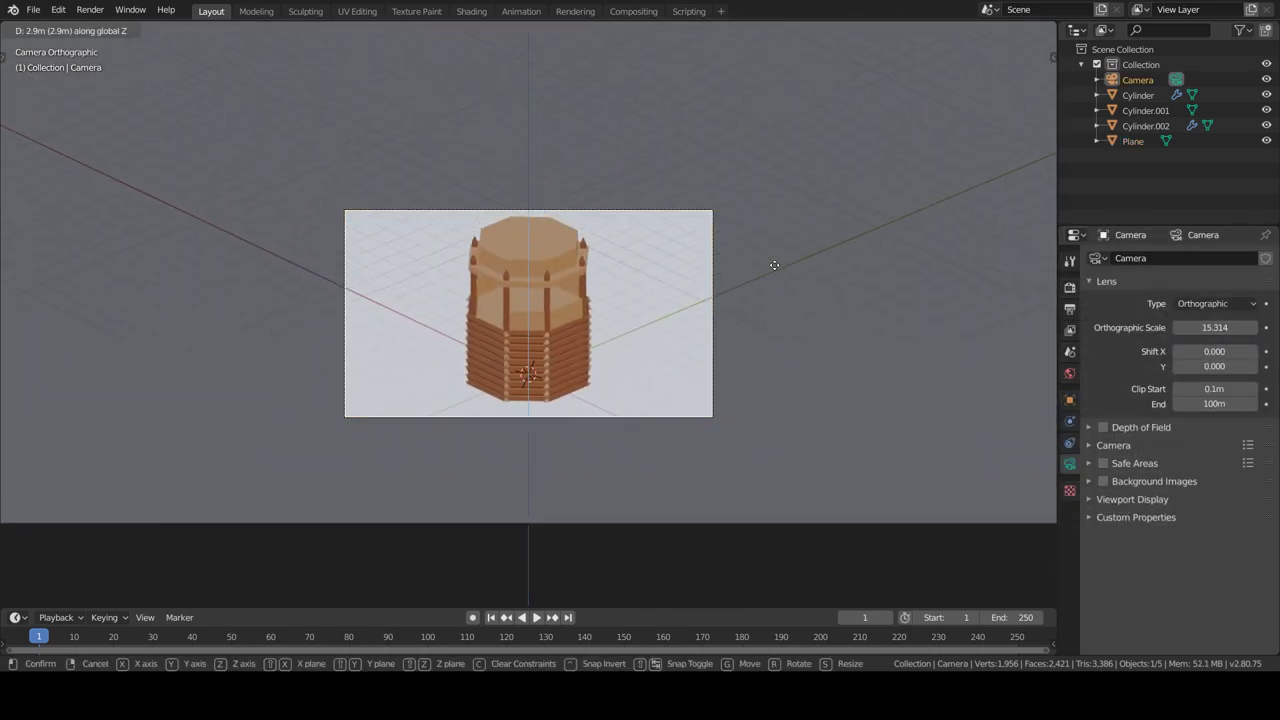
Give a post-spike face of the roof object Cylinder.002 a new second material, Material.002.
click(448, 198)
key(KP_Decimal)
key(Tab)
mouse_move(506, 257)
middle_down()
mouse_move(391, 236)
mouse_move(518, 203)
middle_up()
scroll(391, 236, up, 3)
click(518, 203)
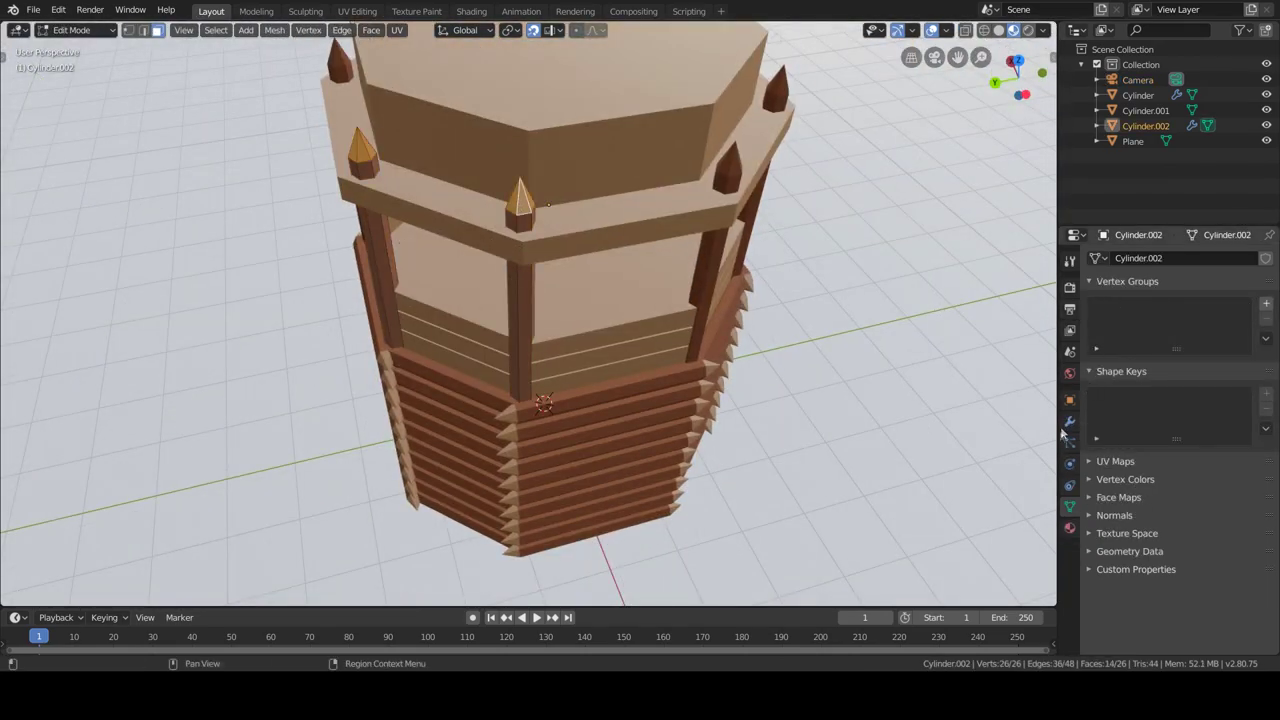
click(1069, 527)
click(1266, 258)
click(1170, 377)
Extrude the linked post-spike faces, then add a 2m cube at the origin.
key(Tab)
middle_drag(640, 330, 576, 343)
key(Tab)
key(l)
middle_drag(470, 210, 481, 161)
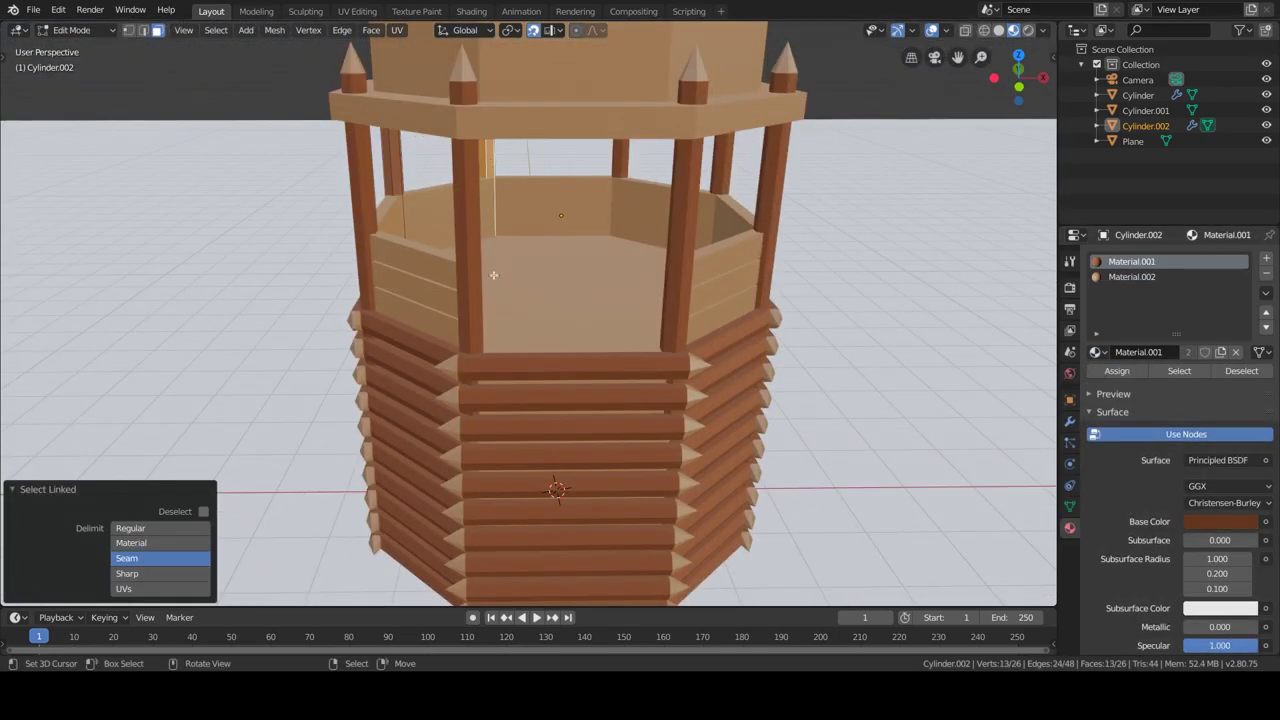
middle_drag(493, 251, 510, 300)
key(e)
click(460, 357)
key(Tab)
mouse_move(629, 383)
middle_down()
mouse_move(814, 357)
mouse_move(785, 391)
middle_up()
key(shift+a)
click(880, 370)
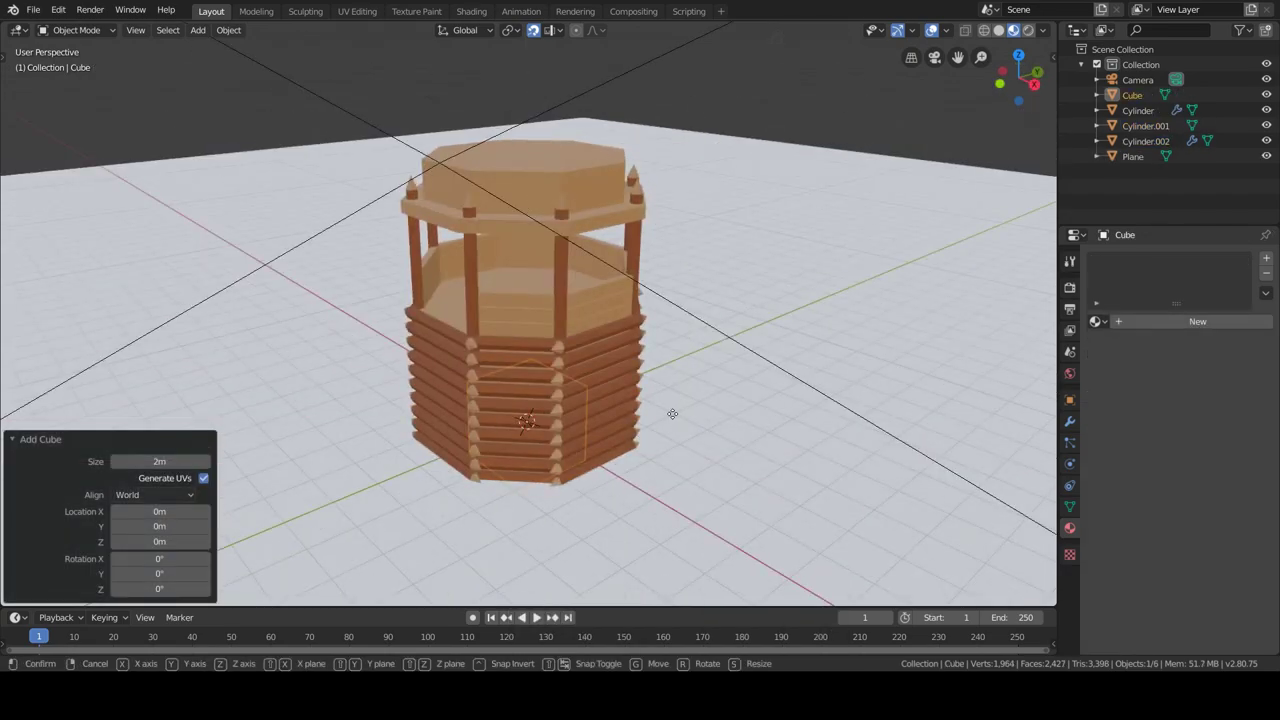
Raise the cube 2 units, flatten it into a thin plank along Z, and tilt it on X.
text(gz2)
key(Return)
key(s)
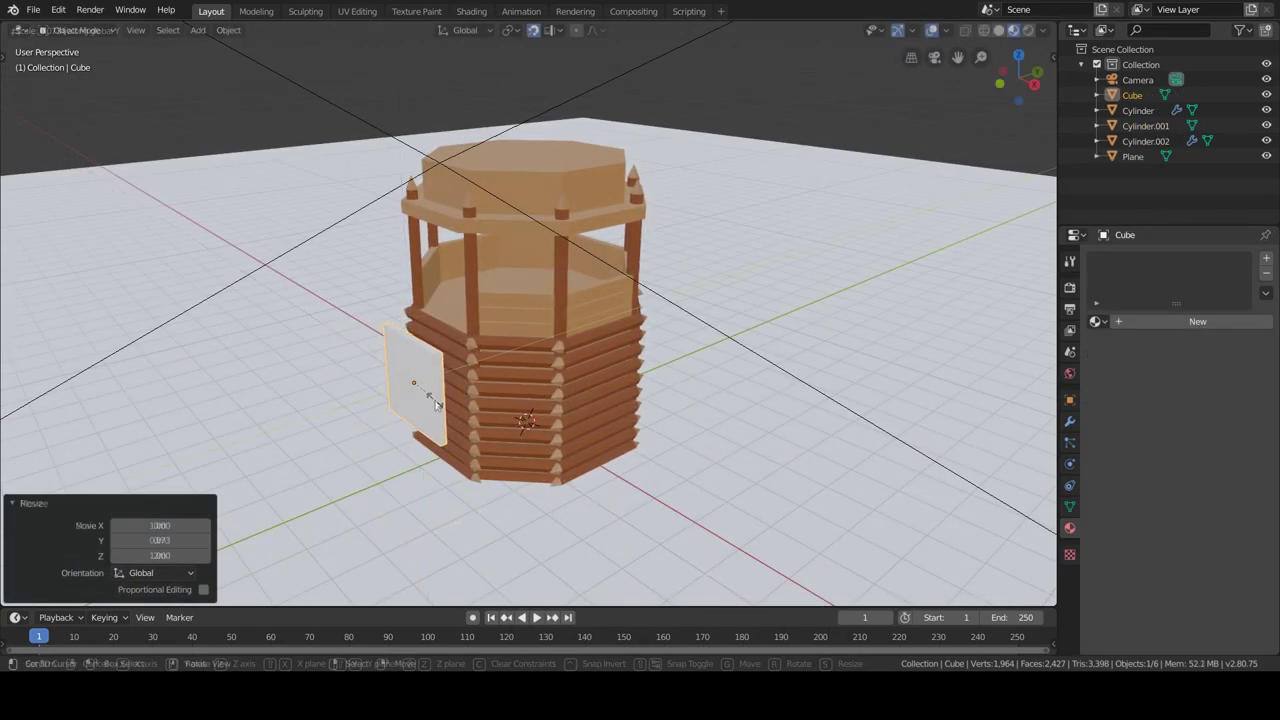
key(KP_3)
key(s)
key(z)
click(566, 373)
key(r)
key(x)
click(672, 387)
Add eight evenly spaced loop cuts across the plank.
key(r)
click(652, 387)
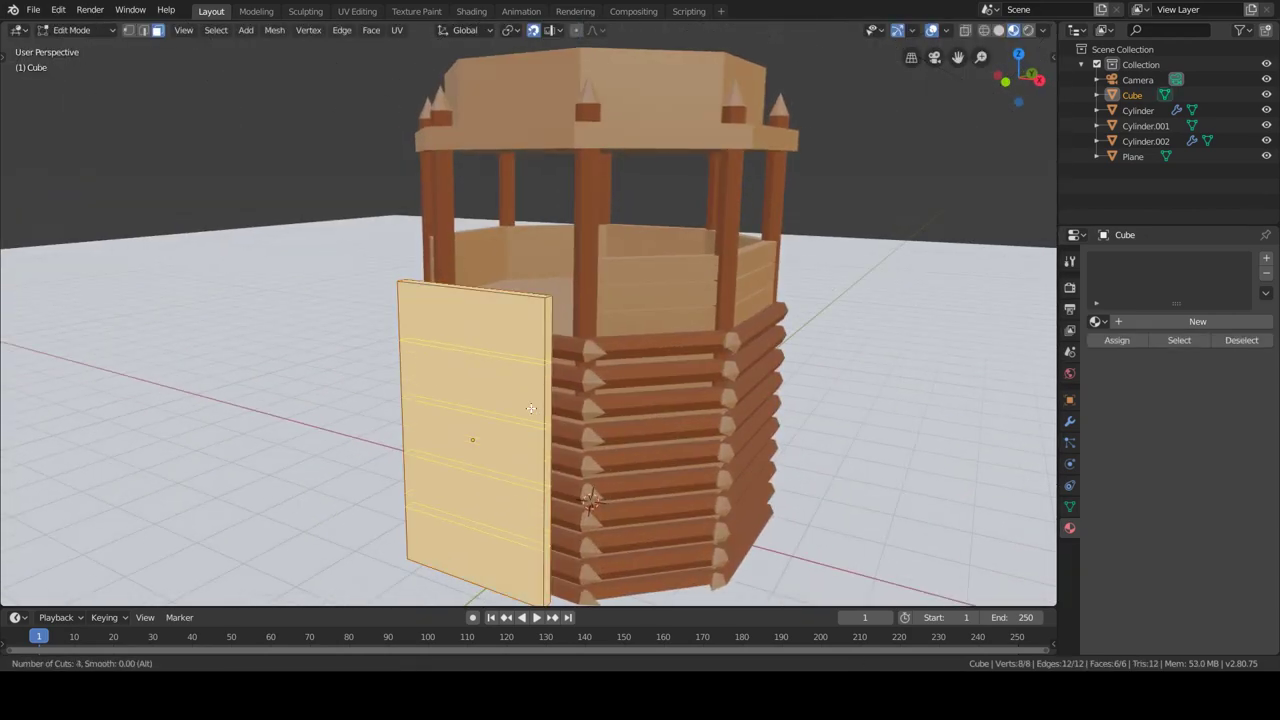
scroll(531, 408, up, 1)
click(531, 408)
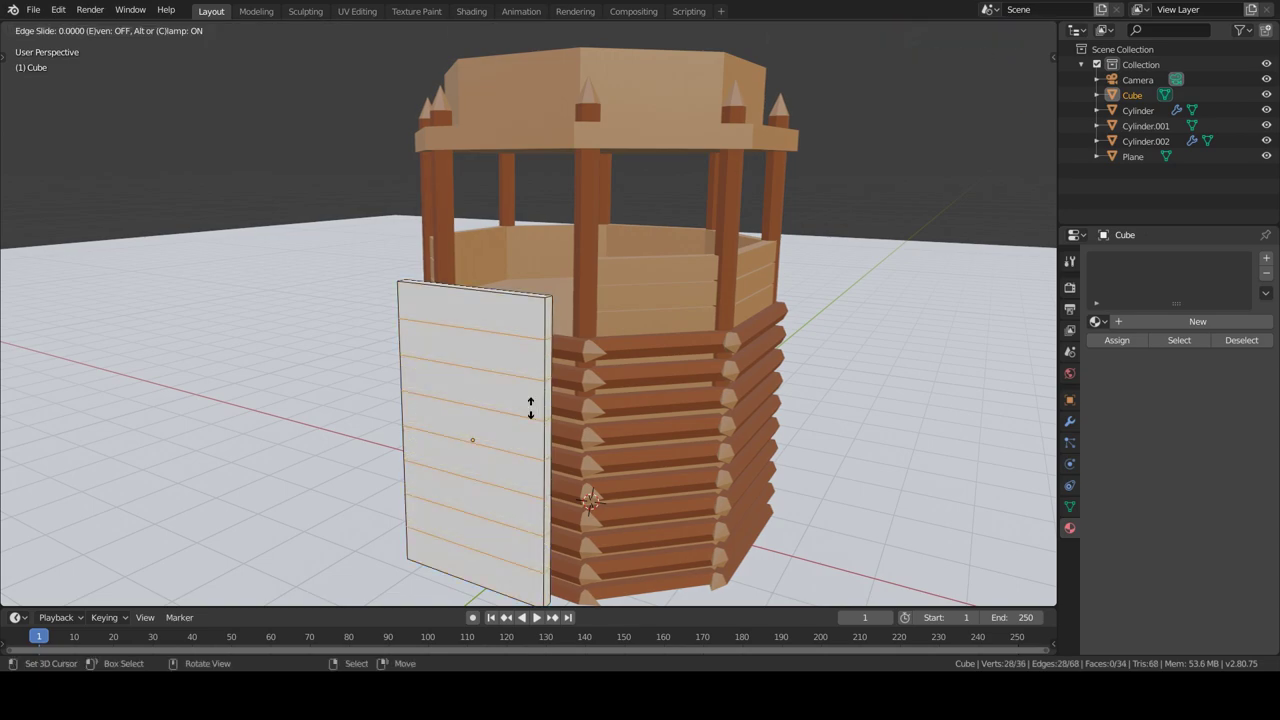
right_click(531, 408)
key(ctrl+z)
key(ctrl+r)
scroll(525, 430, up, 1)
click(525, 430)
right_click(525, 430)
Extrude three alternating strips of the plank outward into rungs.
shift+click(480, 475)
shift+click(480, 540)
shift+click(490, 404)
key(e)
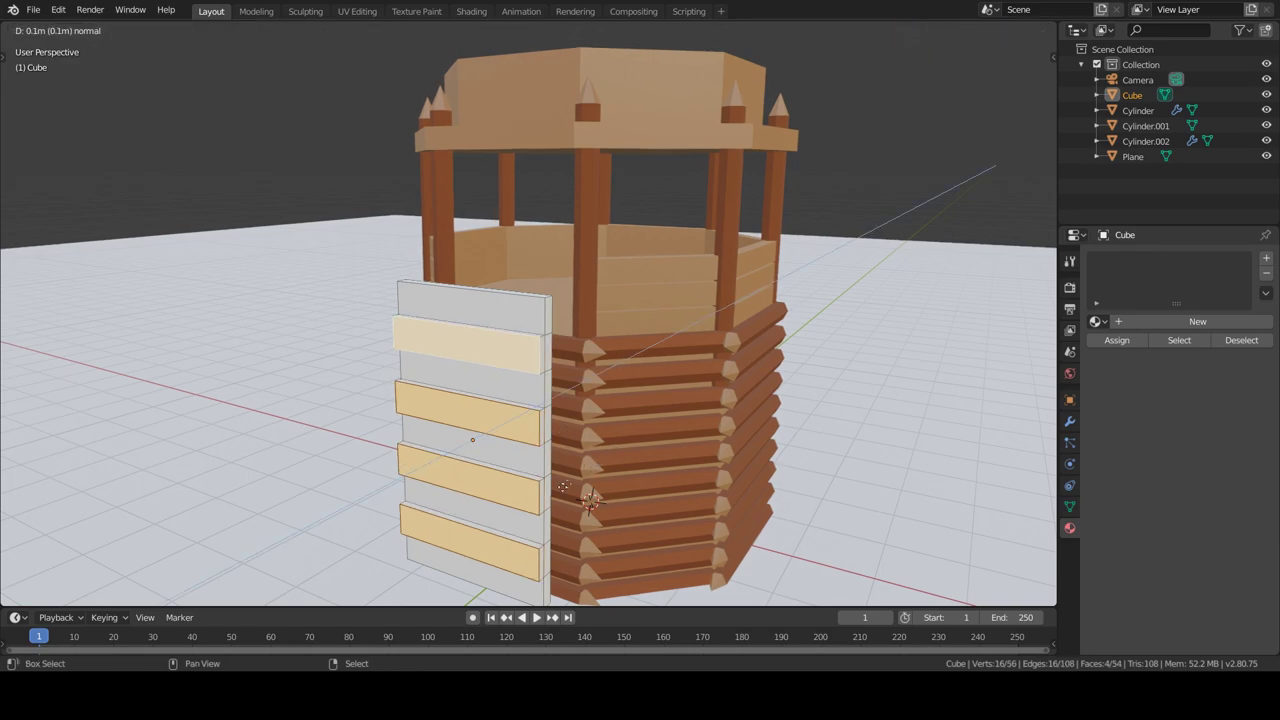
click(590, 445)
scroll(590, 445, up, 3)
middle_drag(590, 445, 484, 400)
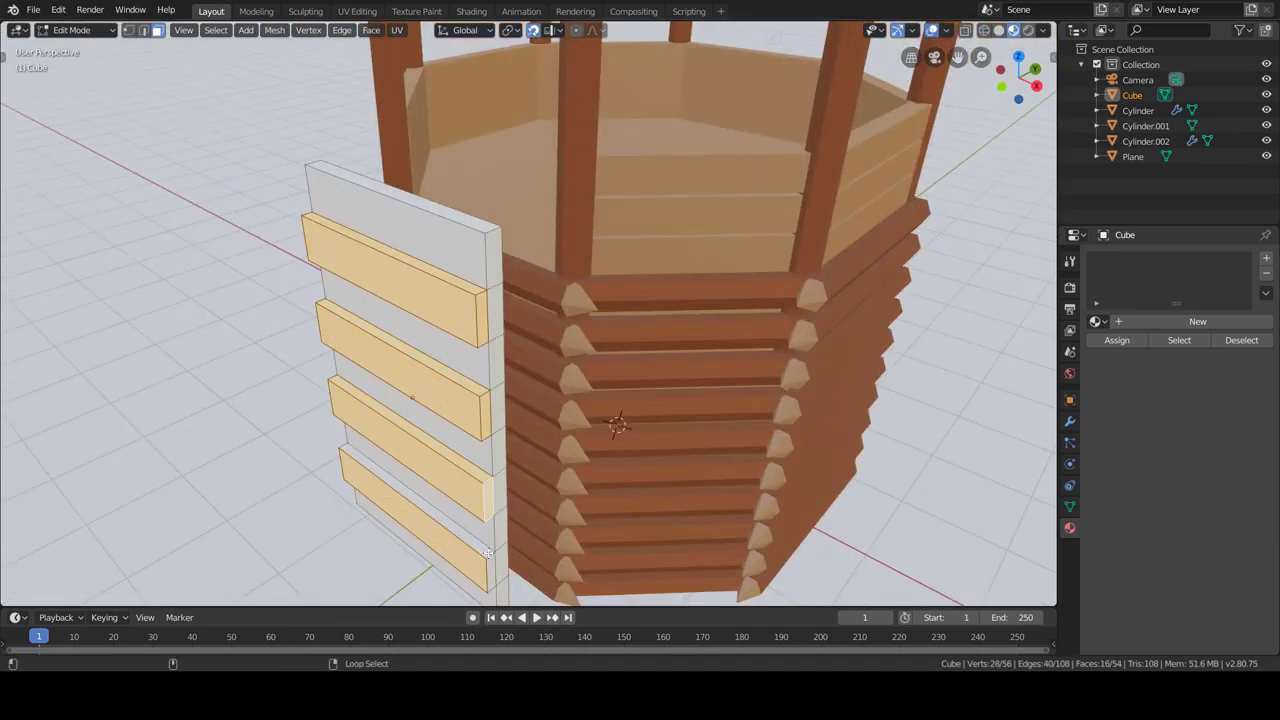
Assign the brown wood Material.001 to the ladder and a new second material for the rungs.
shift+click(488, 553)
click(1197, 321)
click(1096, 321)
click(1088, 360)
click(1096, 321)
click(1266, 258)
click(1150, 352)
key(Tab)
middle_drag(700, 350, 722, 365)
key(KP_3)
Lean the ladder on X, then adjust its height and size against the wall.
key(r)
key(x)
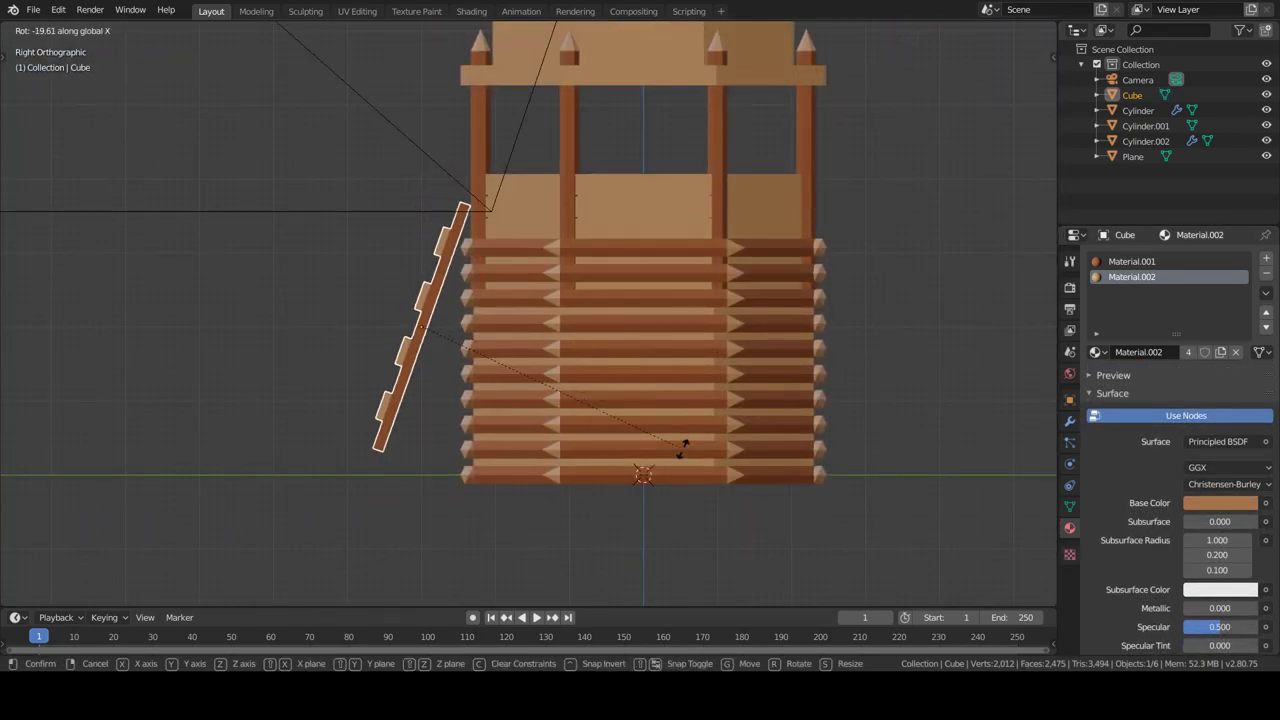
click(684, 445)
key(g)
key(z)
click(645, 382)
mouse_move(645, 382)
middle_down()
mouse_move(645, 418)
mouse_move(612, 389)
middle_up()
key(s)
click(688, 392)
key(KP_3)
key(g)
key(z)
click(684, 407)
Narrow the ladder along X and offset its rail sideways on X in Edit Mode.
key(s)
key(x)
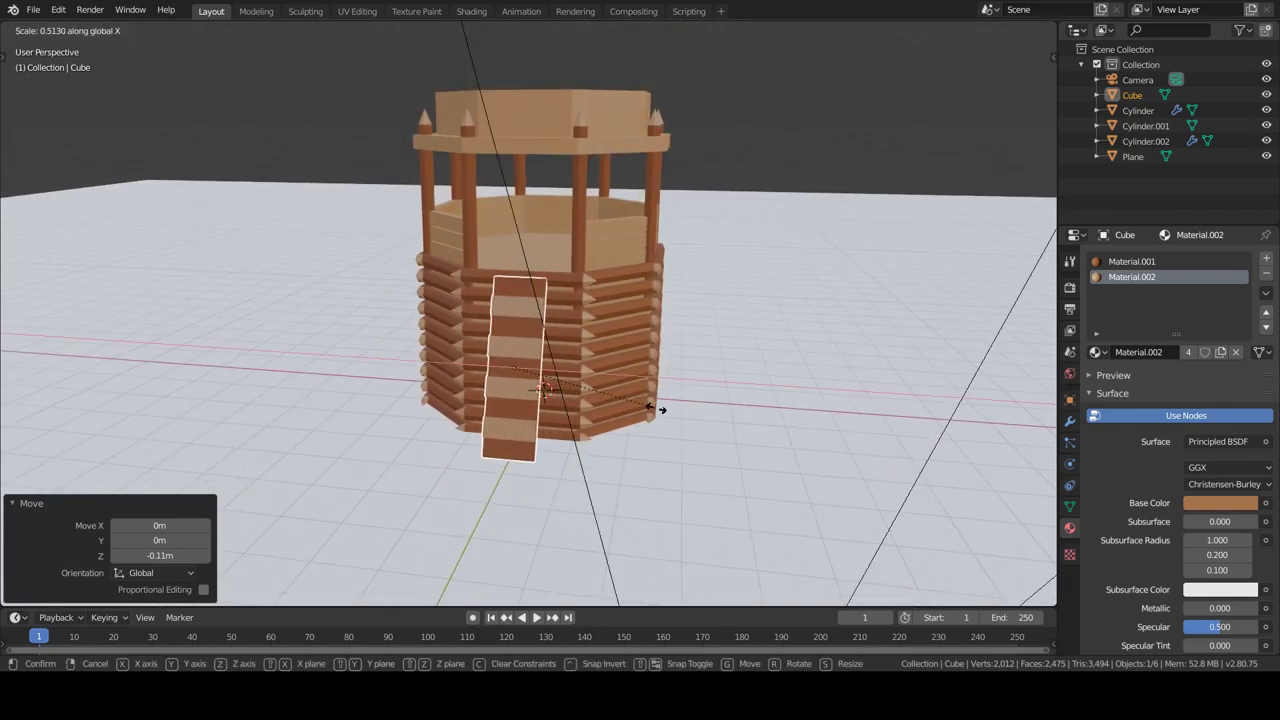
click(553, 380)
key(Tab)
middle_drag(553, 380, 589, 414)
scroll(589, 414, up, 3)
key(g)
key(x)
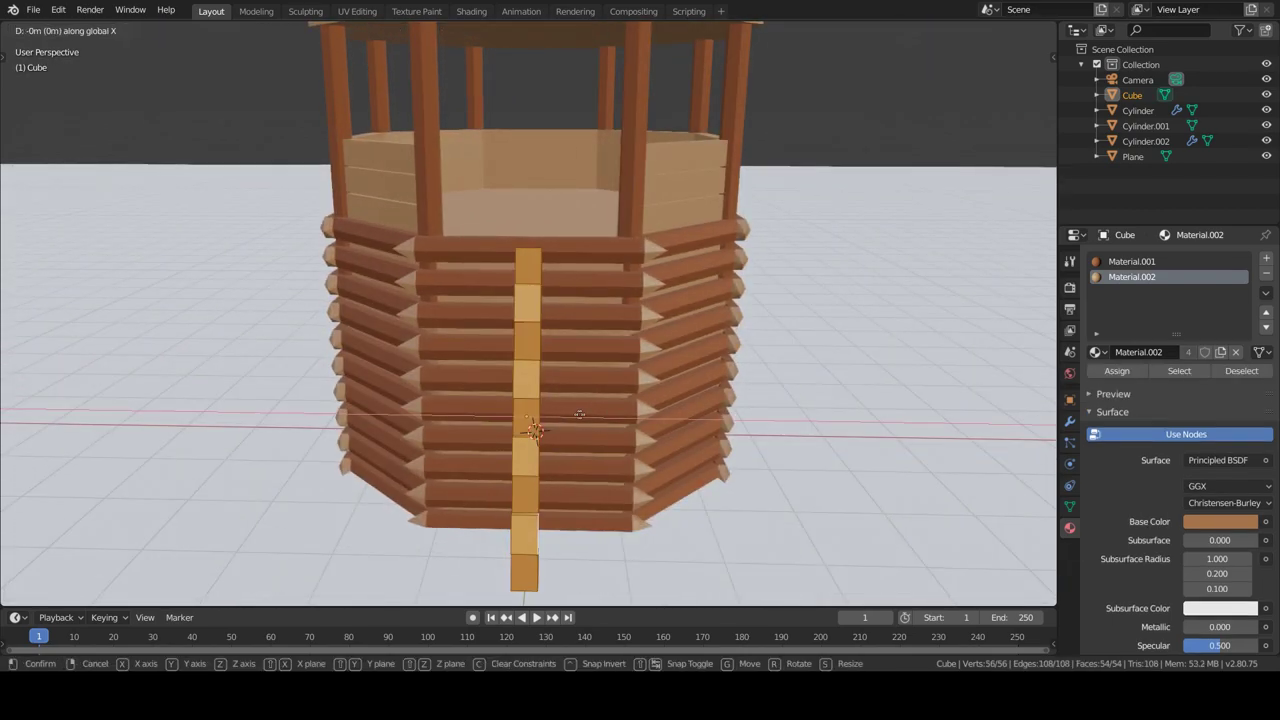
key(x)
Add a Mirror modifier on X so the rail gets a matching second side.
click(495, 415)
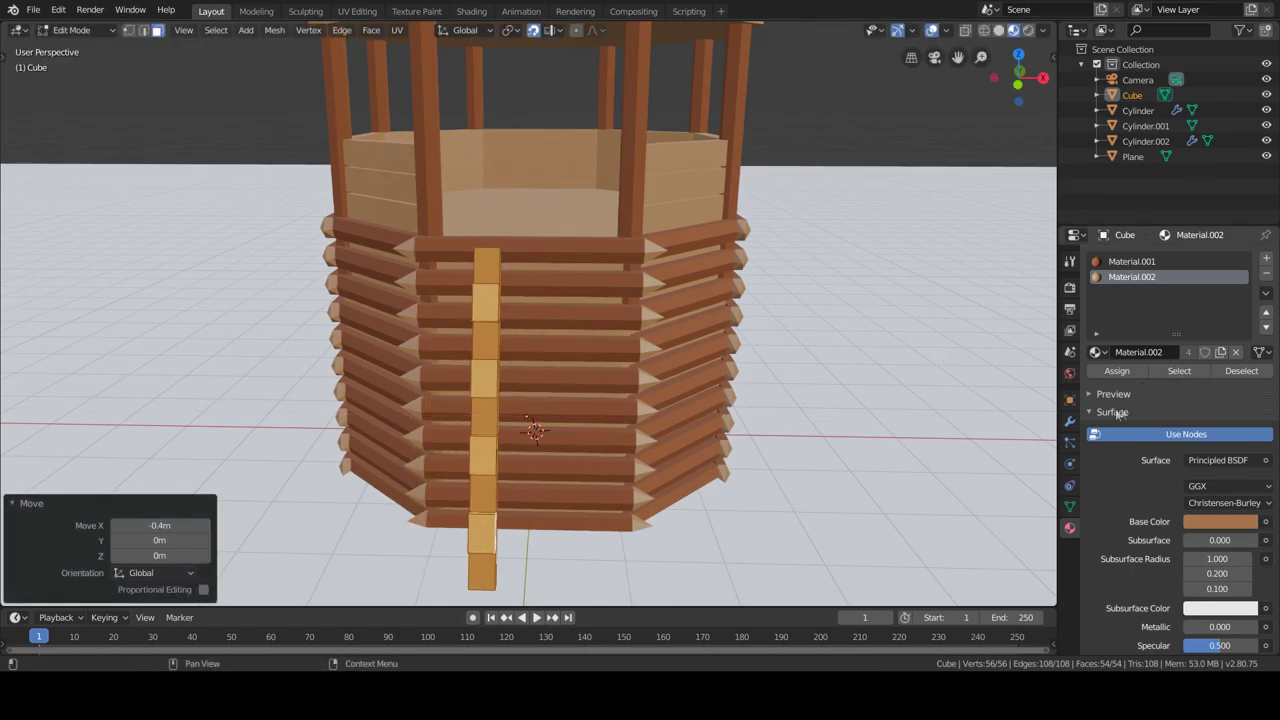
click(1070, 421)
click(1115, 258)
click(965, 409)
middle_drag(600, 400, 450, 330)
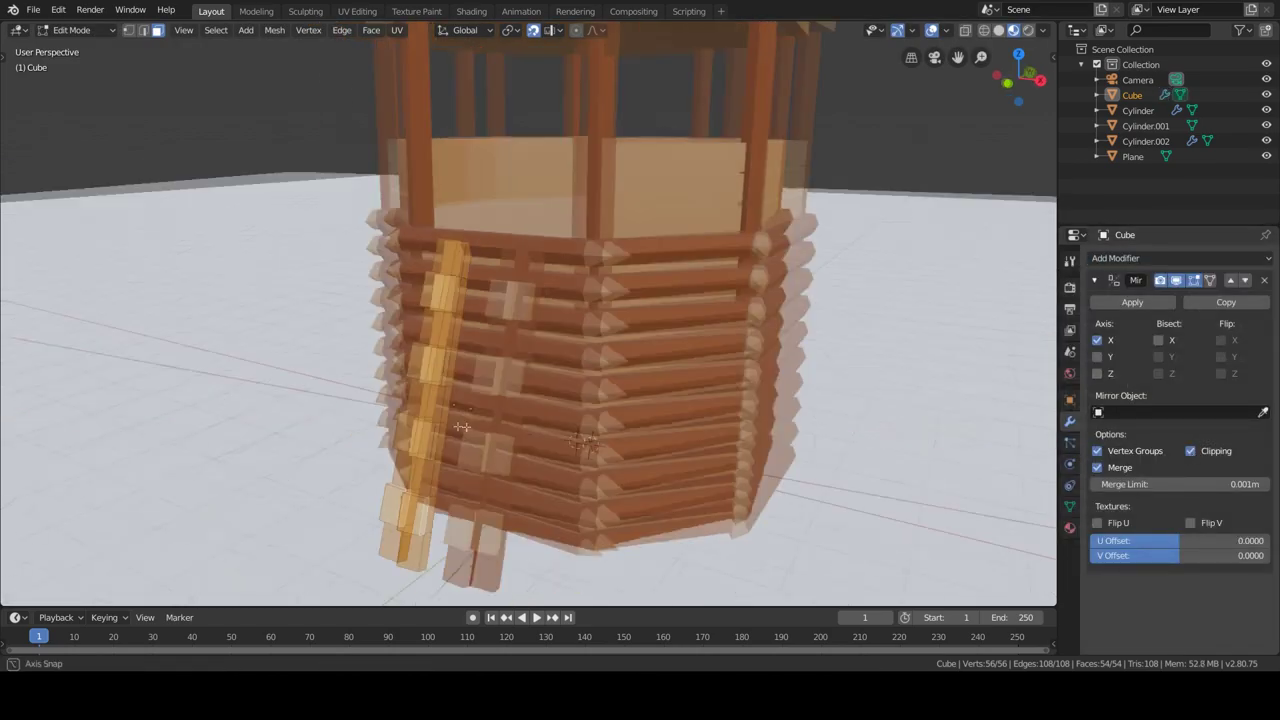
scroll(450, 330, up, 3)
click(362, 272)
middle_drag(361, 284, 500, 380)
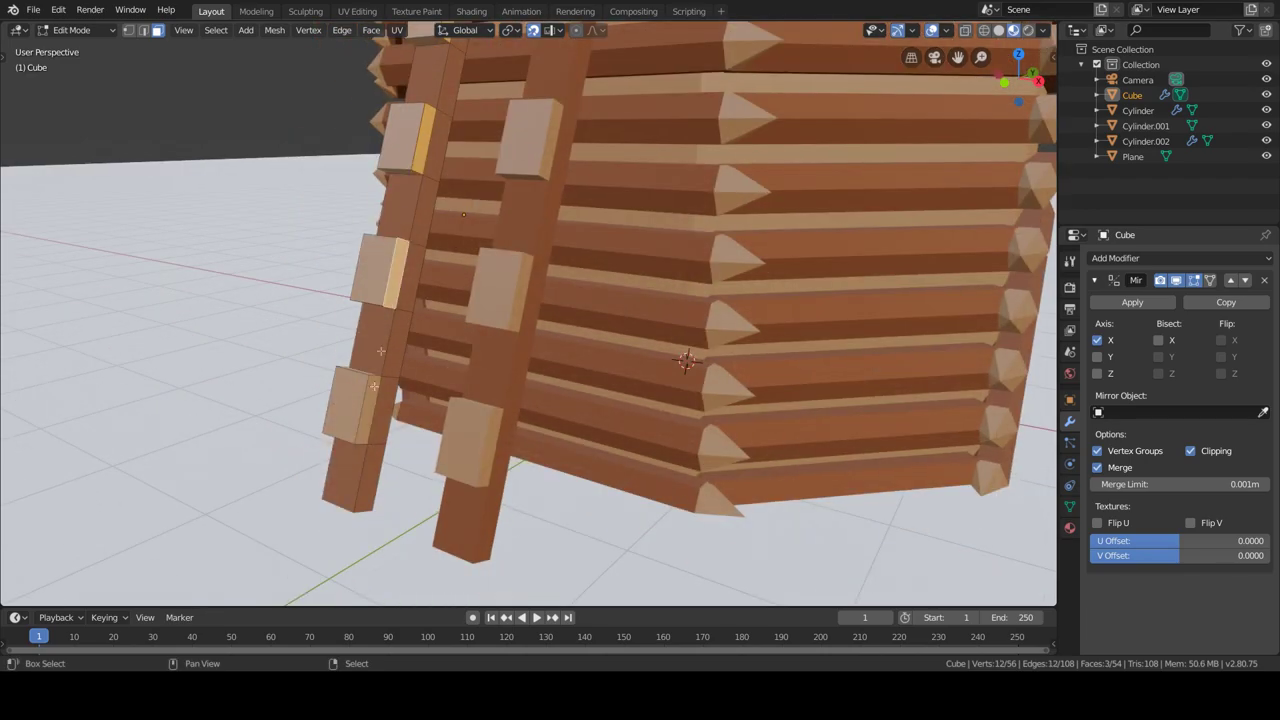
scroll(500, 380, down, 3)
key(Tab)
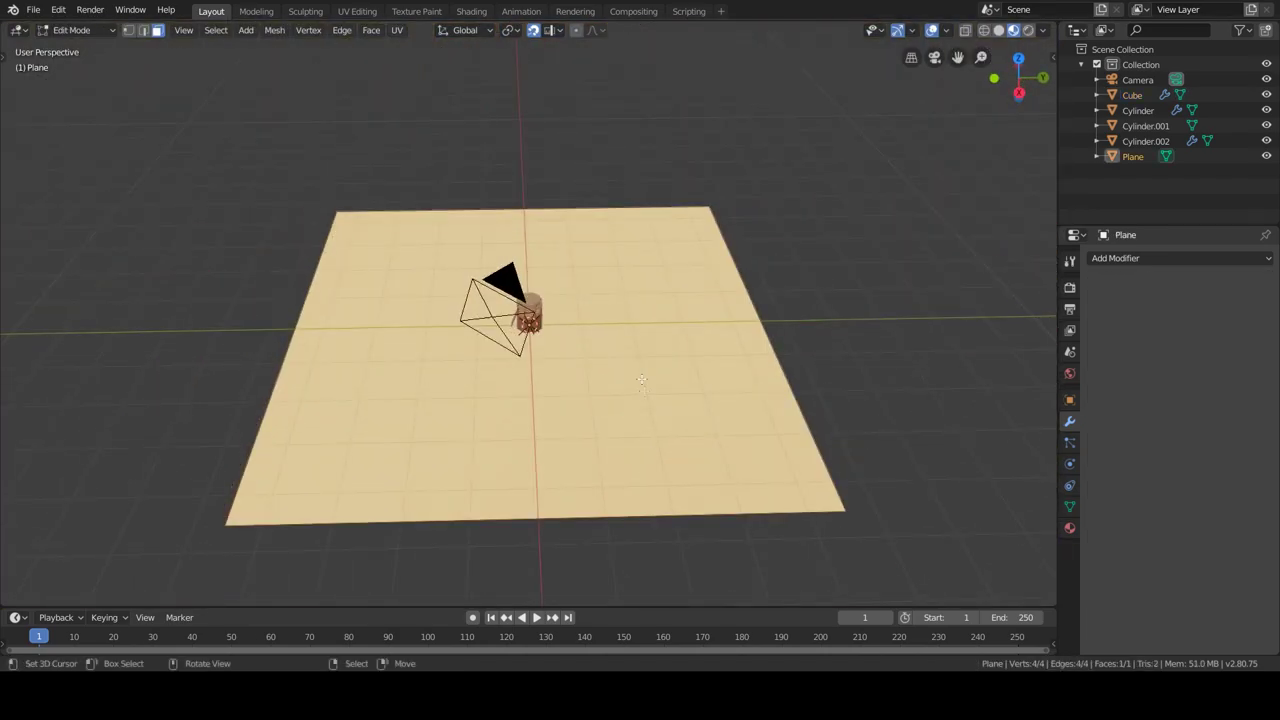
Subdivide the ground plane repeatedly and raise one area 0.8m with smooth proportional editing.
right_click(590, 278)
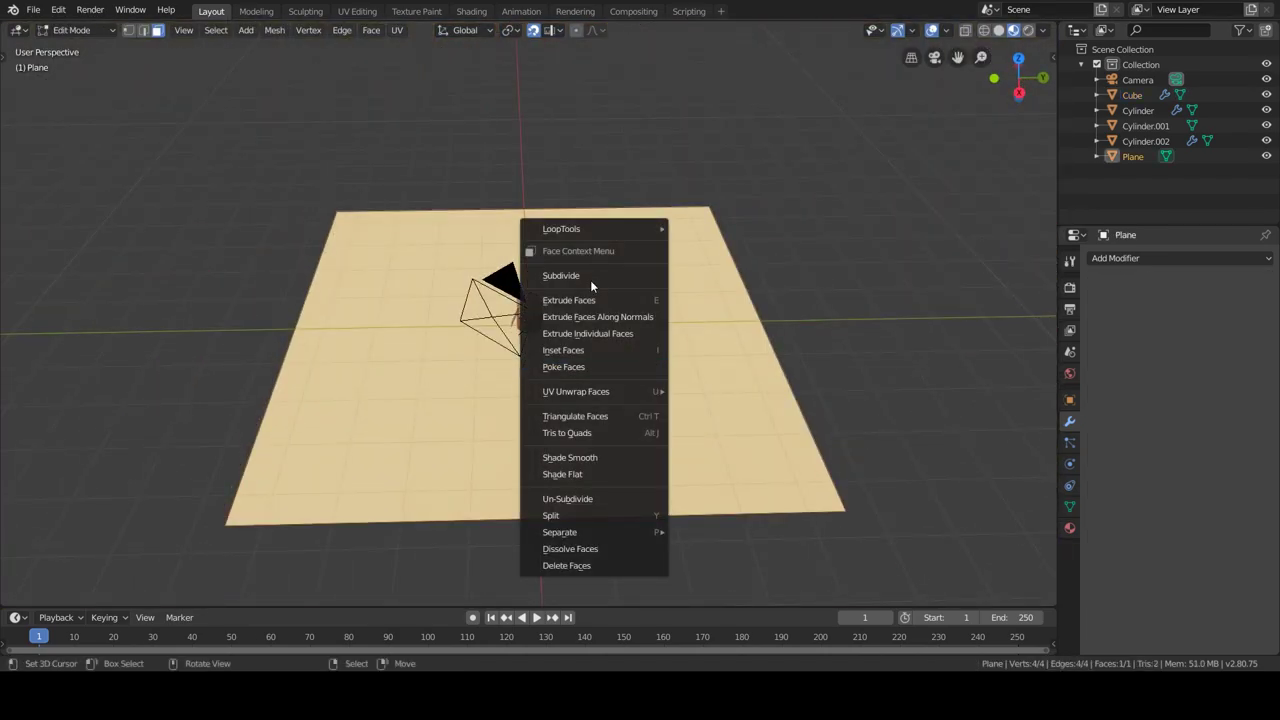
click(590, 278)
right_click(580, 275)
click(580, 275)
right_click(580, 275)
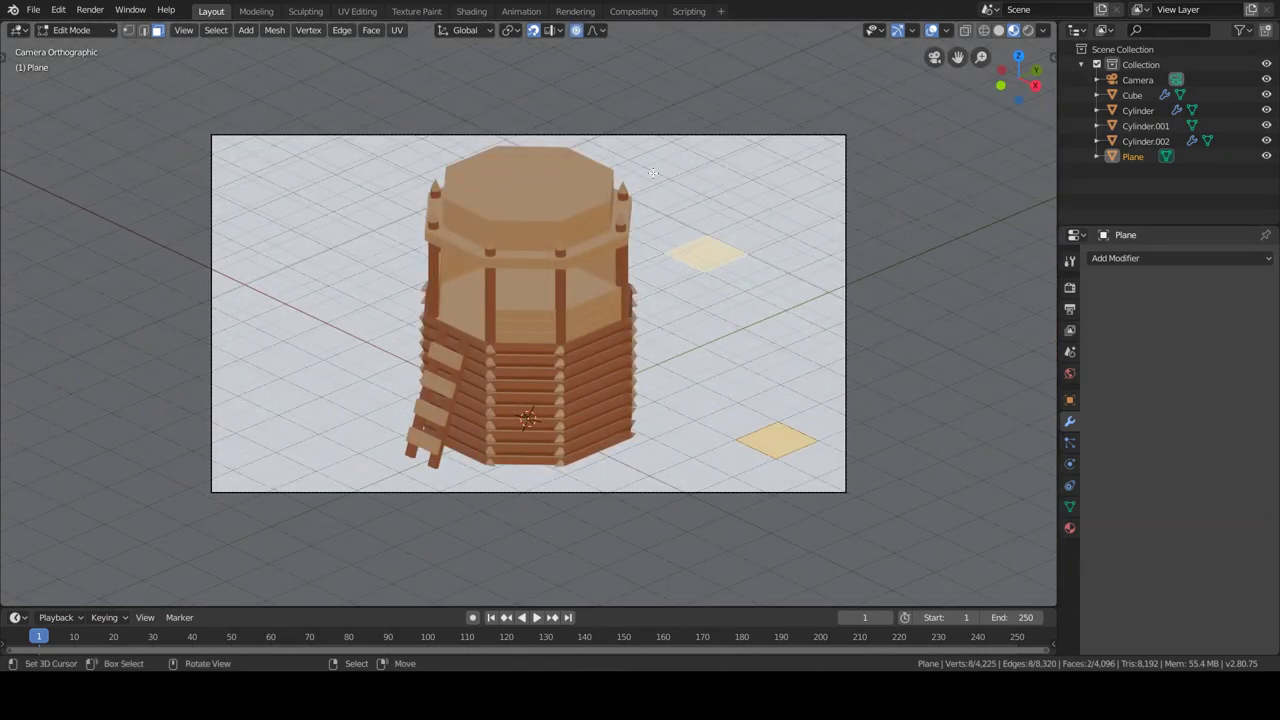
key(g)
key(z)
scroll(701, 257, down, 8)
key(z)
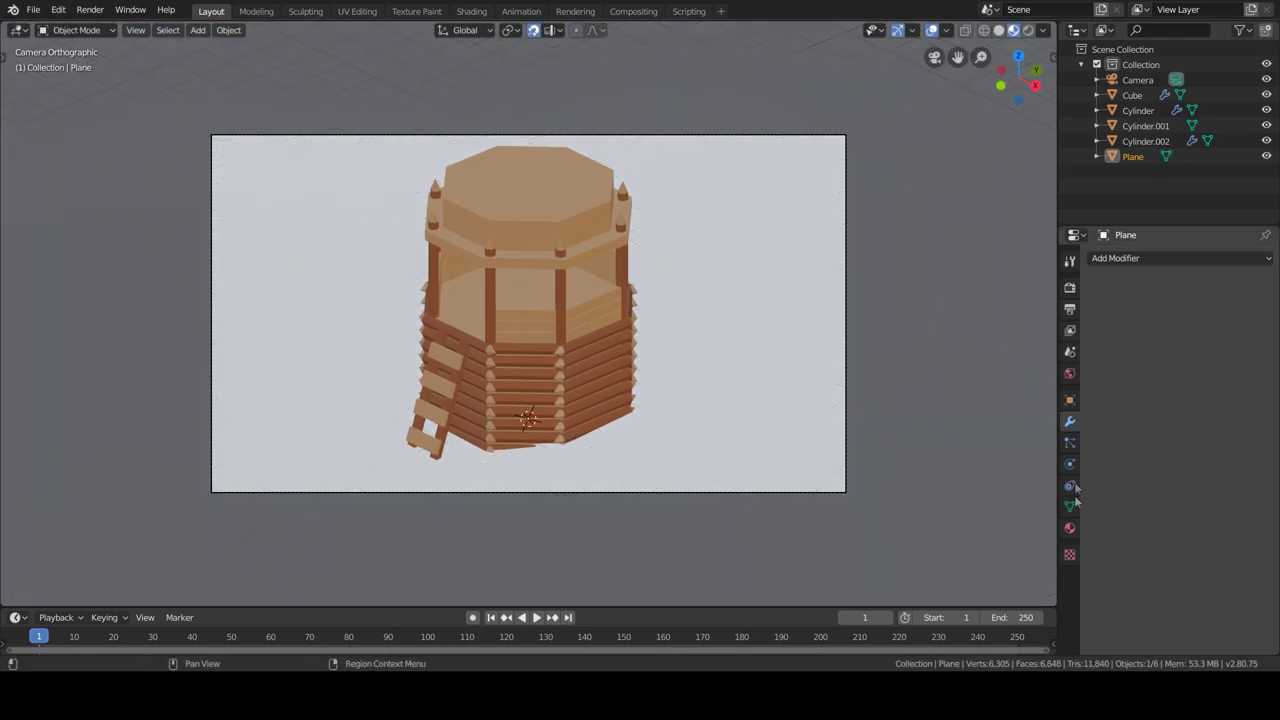